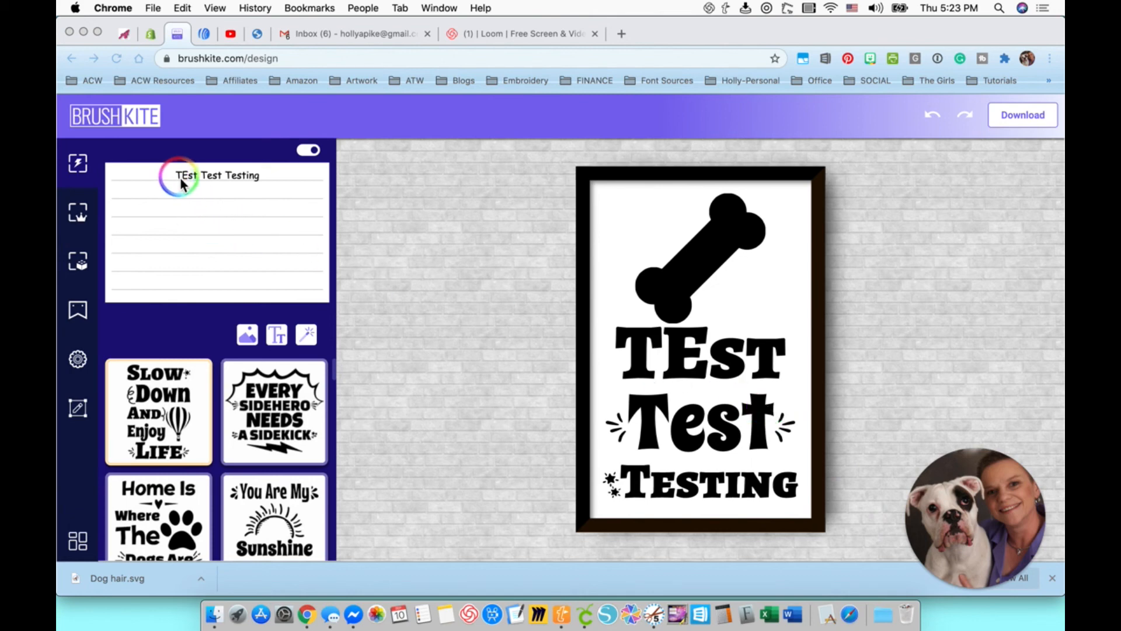
- Replace the design's placeholder text with "Dog hair is furry glitter"
{"action": "left_click", "coordinate": [266, 174]}
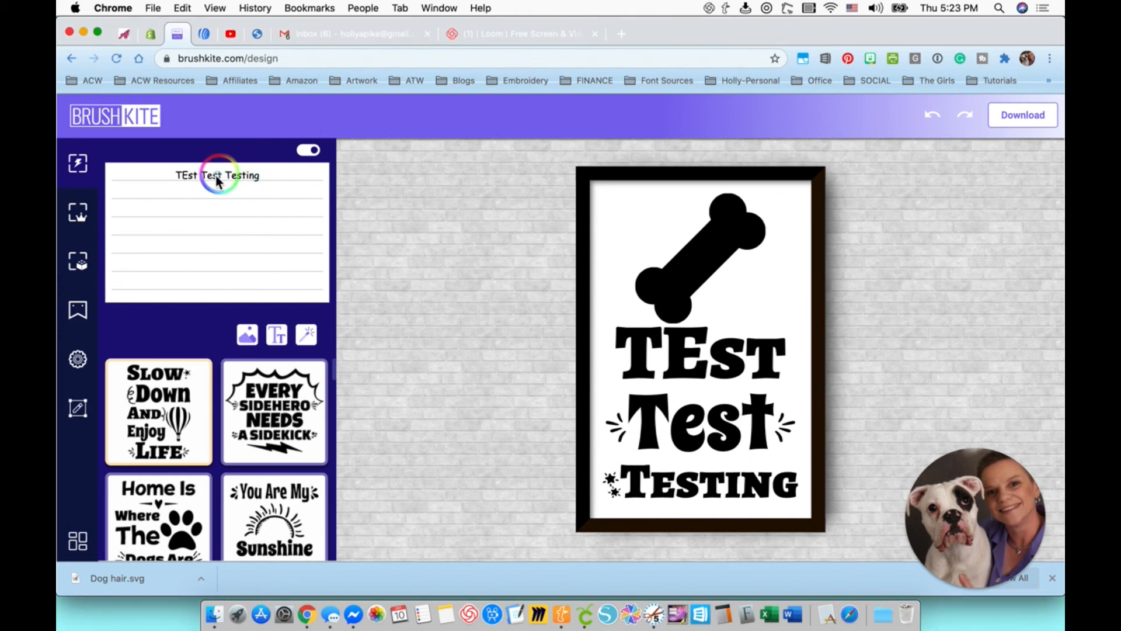
{"action": "left_click_drag", "start_coordinate": [170, 175], "coordinate": [282, 182]}
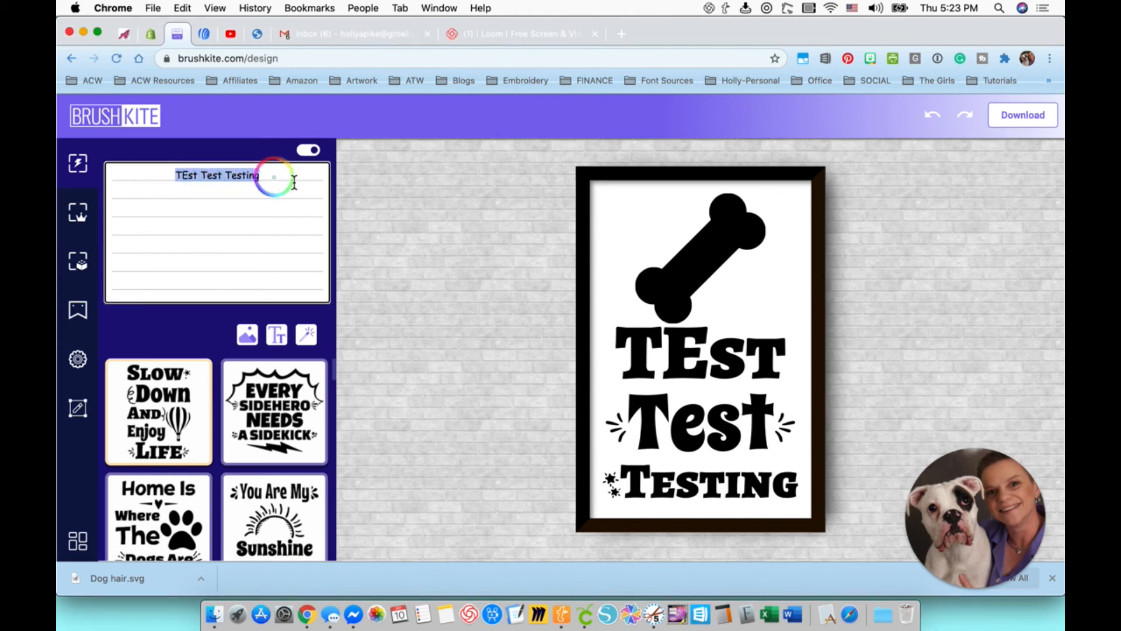
{"action": "type", "text": "Dog hair is fu"}
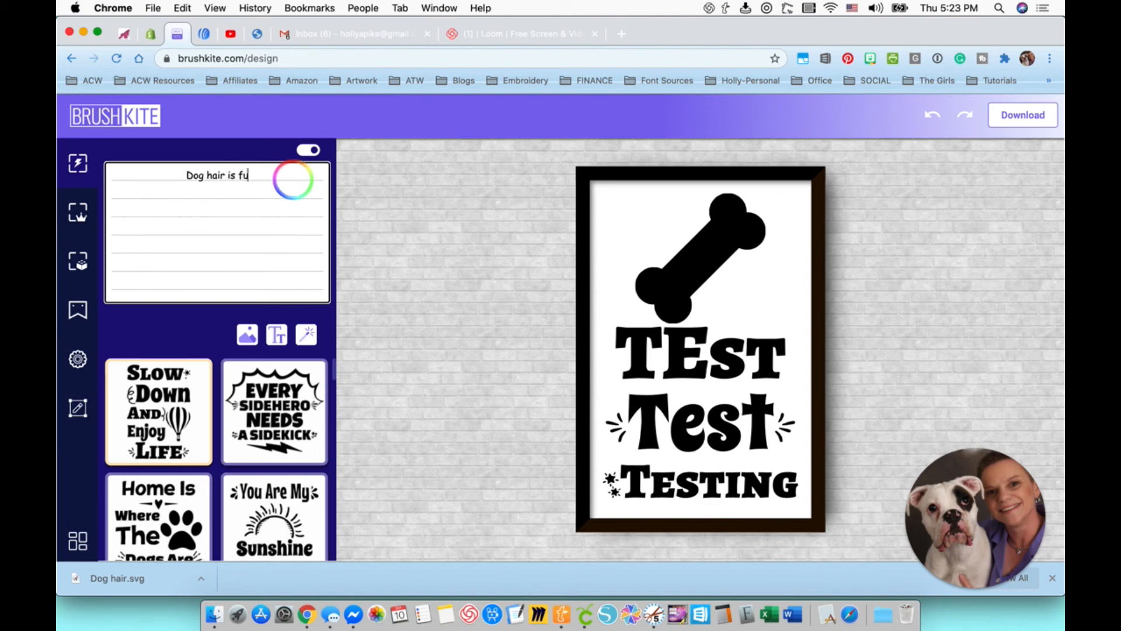
{"action": "type", "text": "rry glitter"}
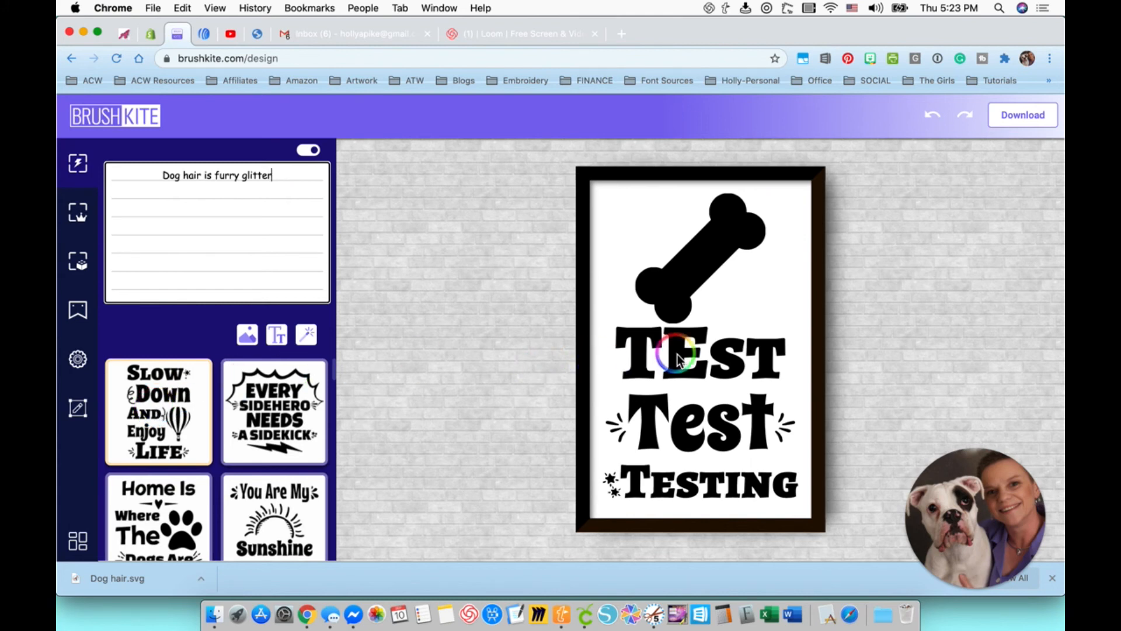
- Try the "Slow Down and Enjoy Life" template on the quote and generate several layout variations
{"action": "left_click", "coordinate": [168, 402]}
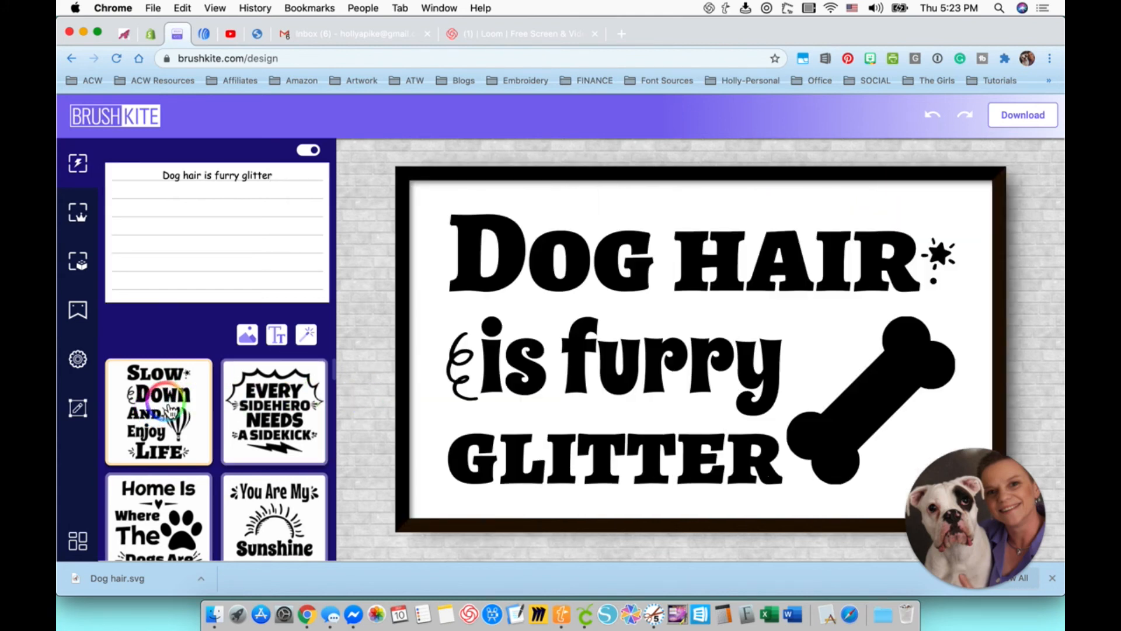
{"action": "left_click", "coordinate": [170, 409]}
{"action": "left_click", "coordinate": [170, 408]}
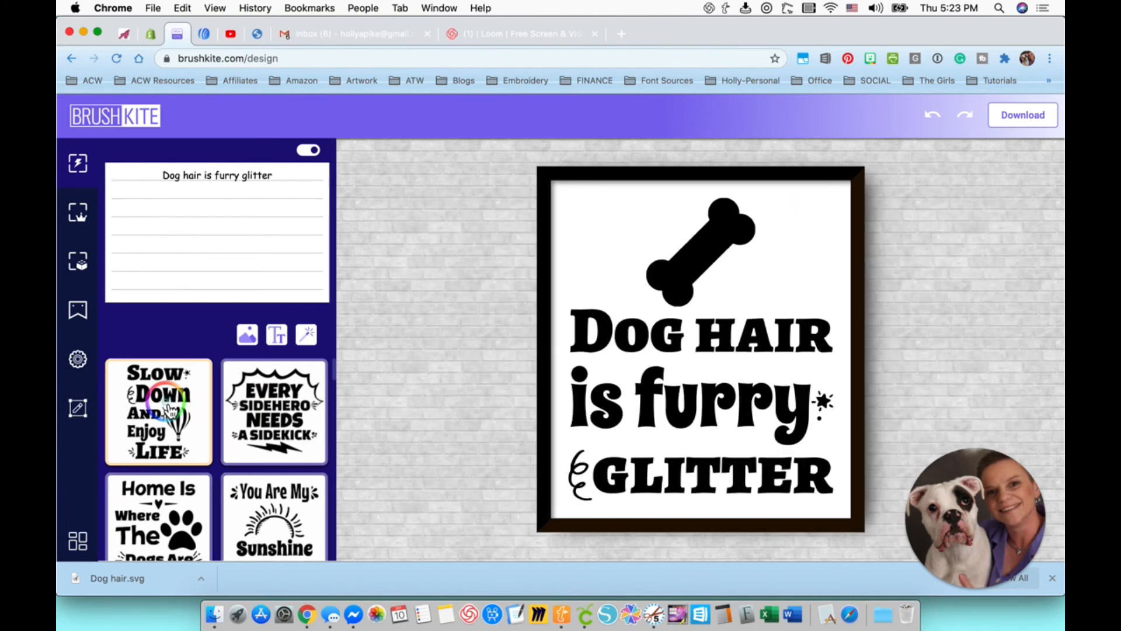
{"action": "left_click", "coordinate": [170, 410]}
{"action": "left_click", "coordinate": [170, 410]}
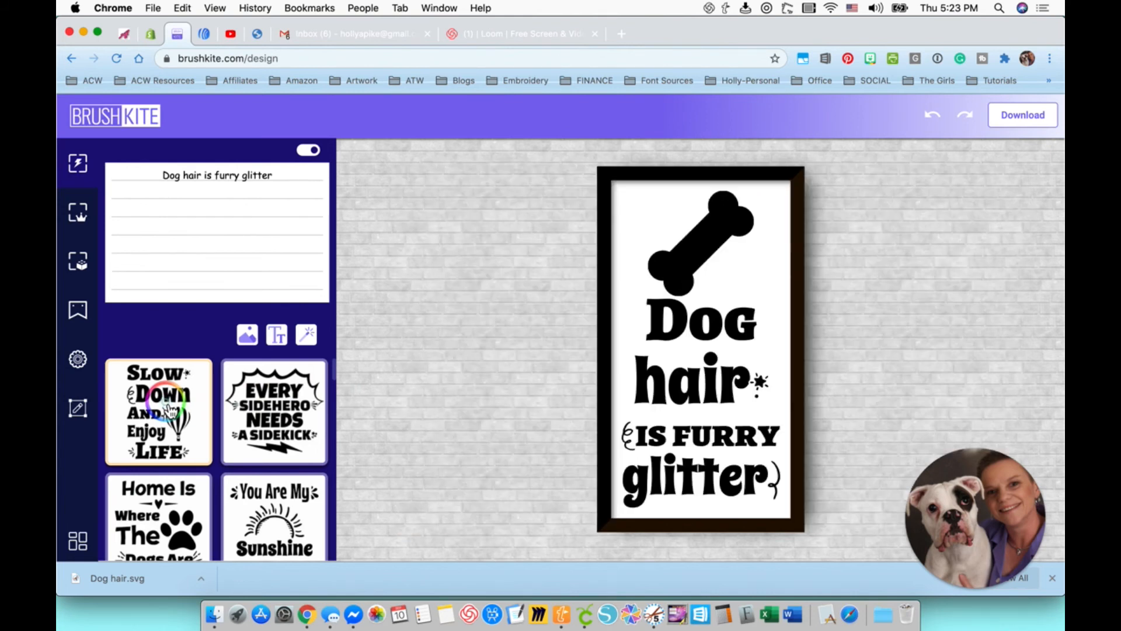
- Apply the "Every Sidehero Needs a Sidekick" template, choose the uploaded paw print as its graphic, and regenerate the layout
{"action": "left_click", "coordinate": [268, 411]}
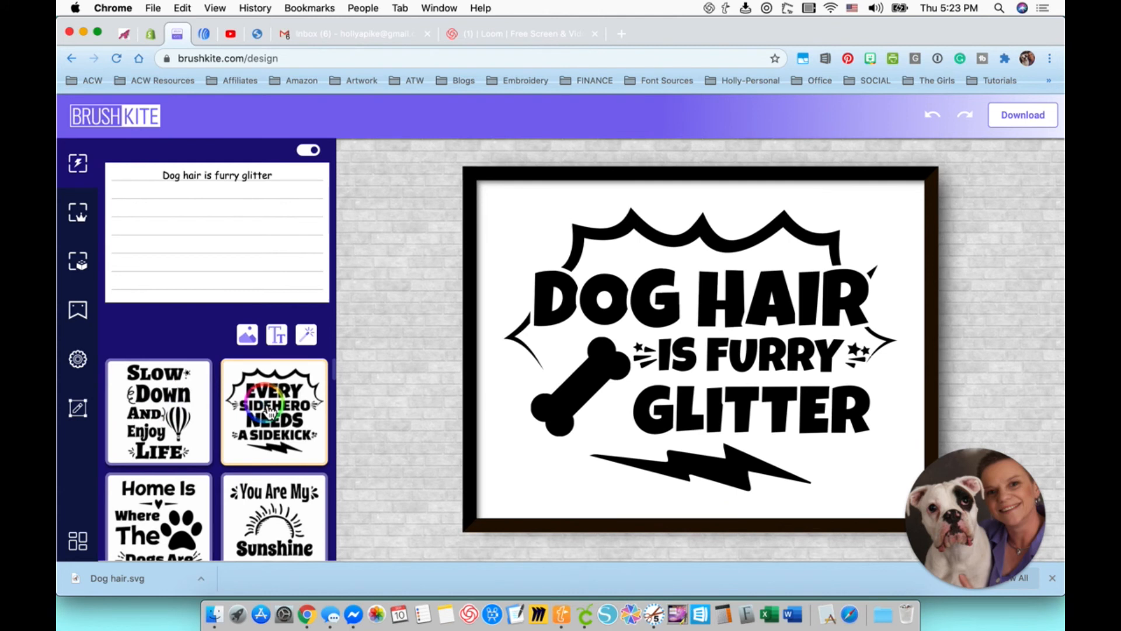
{"action": "left_click", "coordinate": [248, 338]}
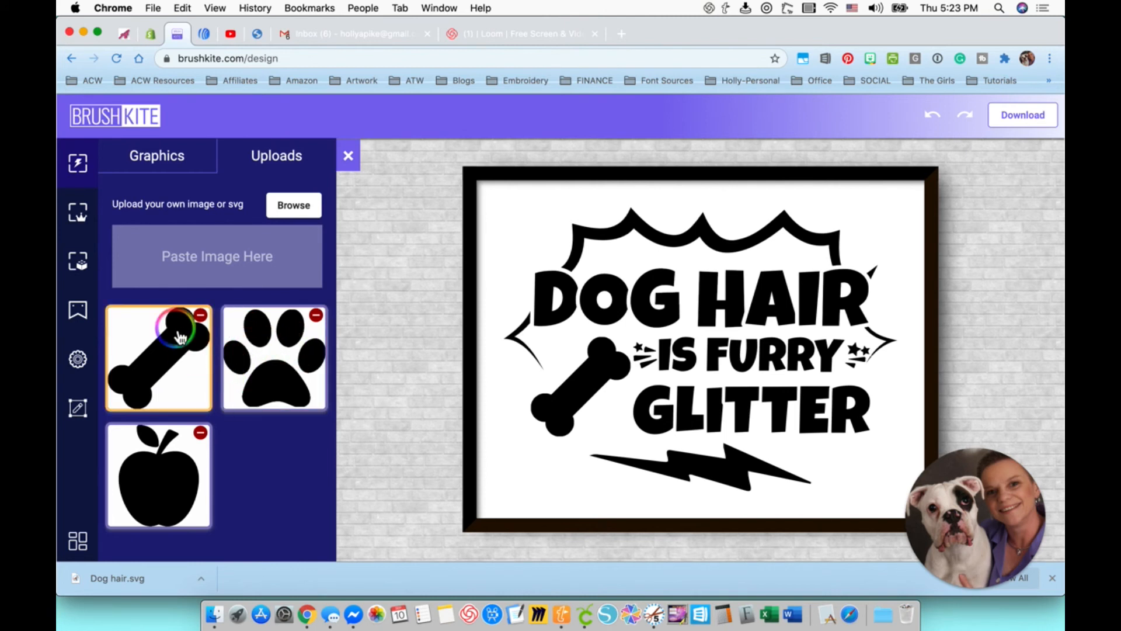
{"action": "left_click", "coordinate": [303, 352]}
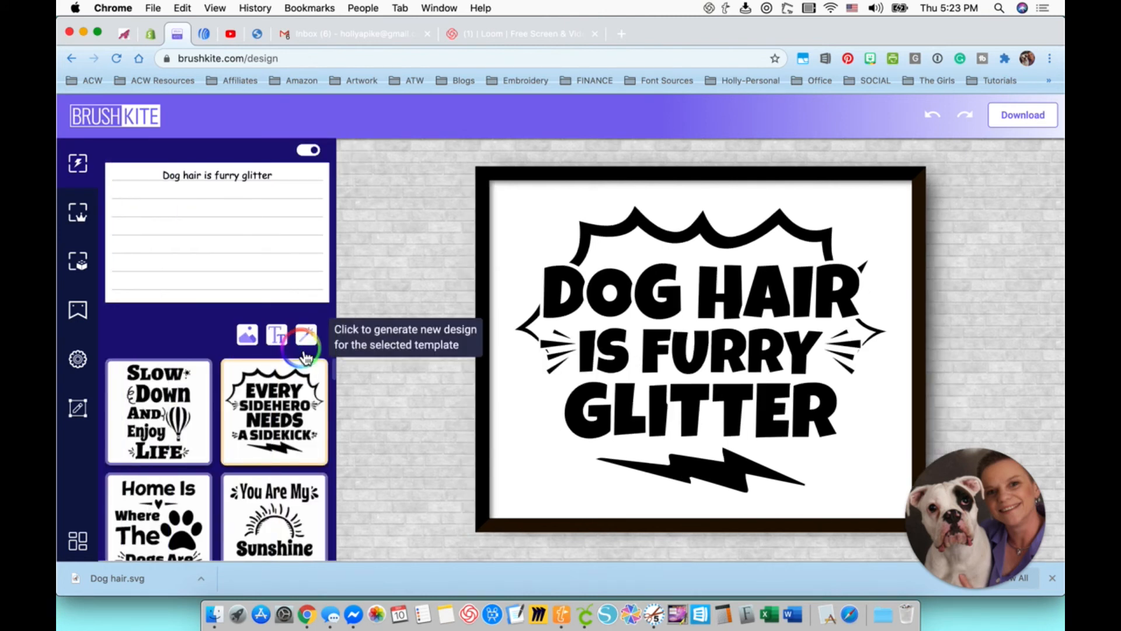
{"action": "left_click", "coordinate": [286, 426]}
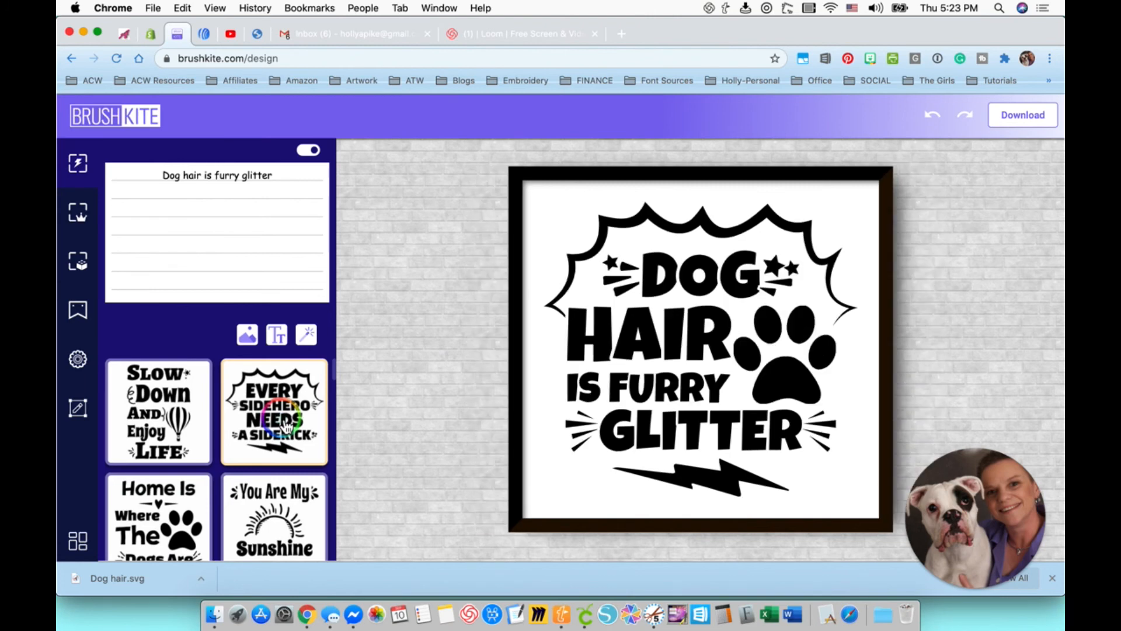
- Upload the black butterfly PNG from the Shapes folder as a graphic, but choose the paw print for the design
{"action": "left_click", "coordinate": [247, 335]}
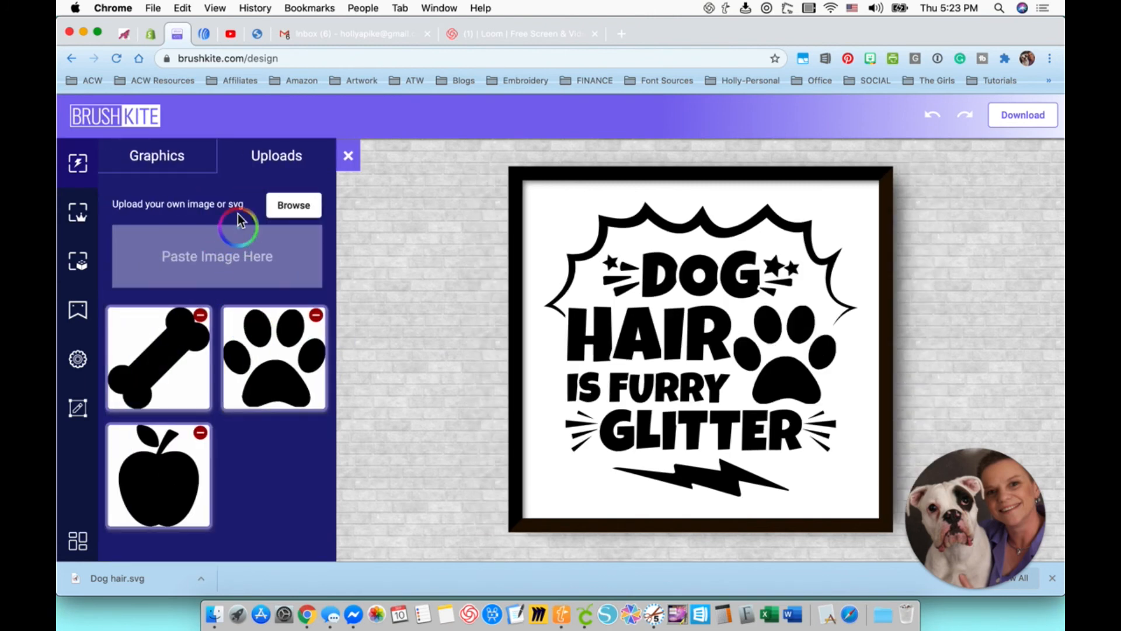
{"action": "left_click", "coordinate": [170, 166]}
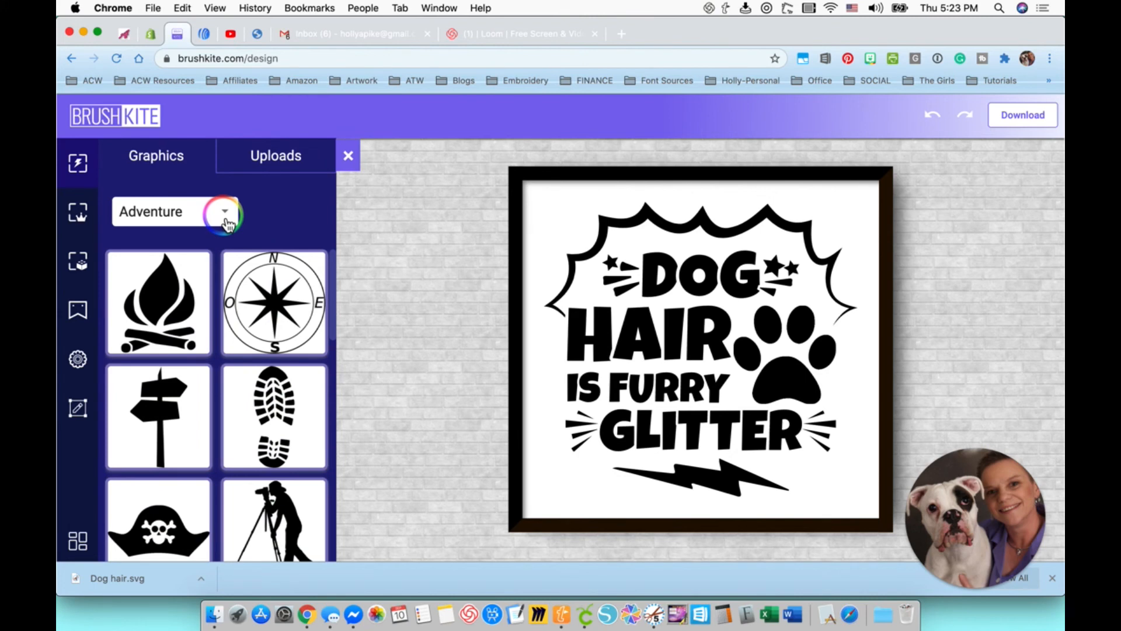
{"action": "left_click", "coordinate": [280, 159]}
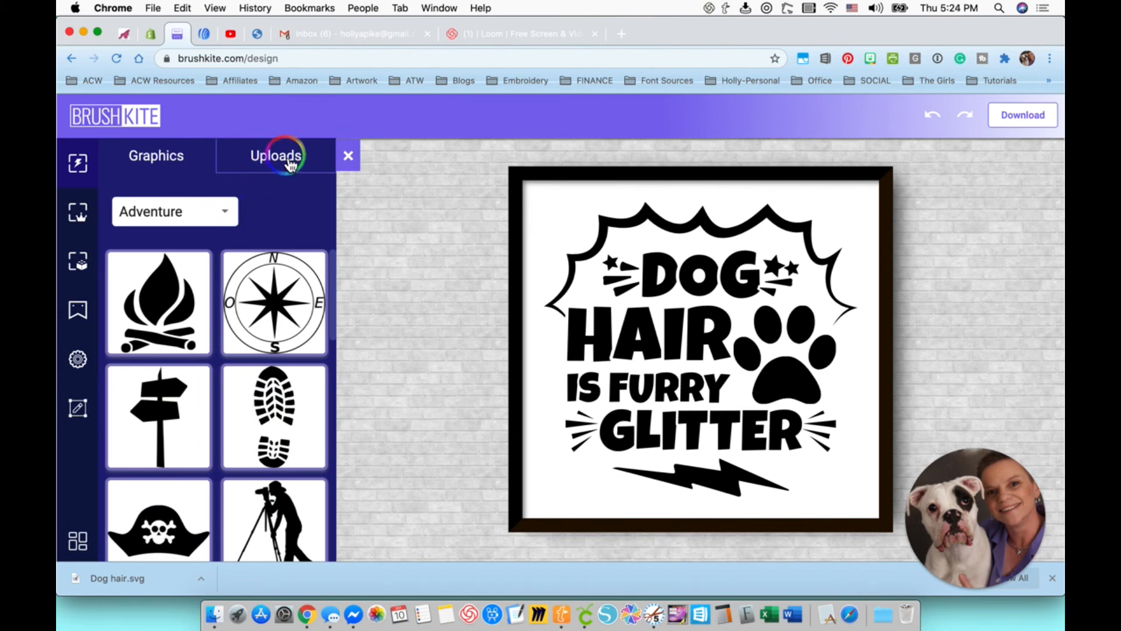
{"action": "left_click", "coordinate": [292, 210]}
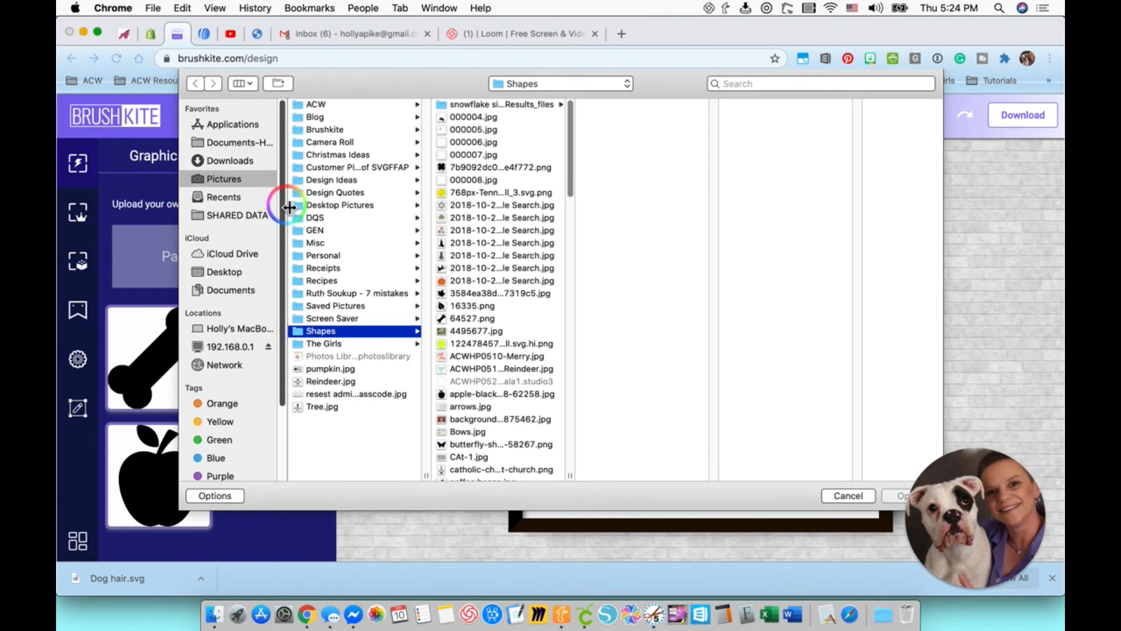
{"action": "scroll", "coordinate": [497, 409], "scroll_direction": "down", "scroll_amount": 1}
{"action": "left_click", "coordinate": [503, 442]}
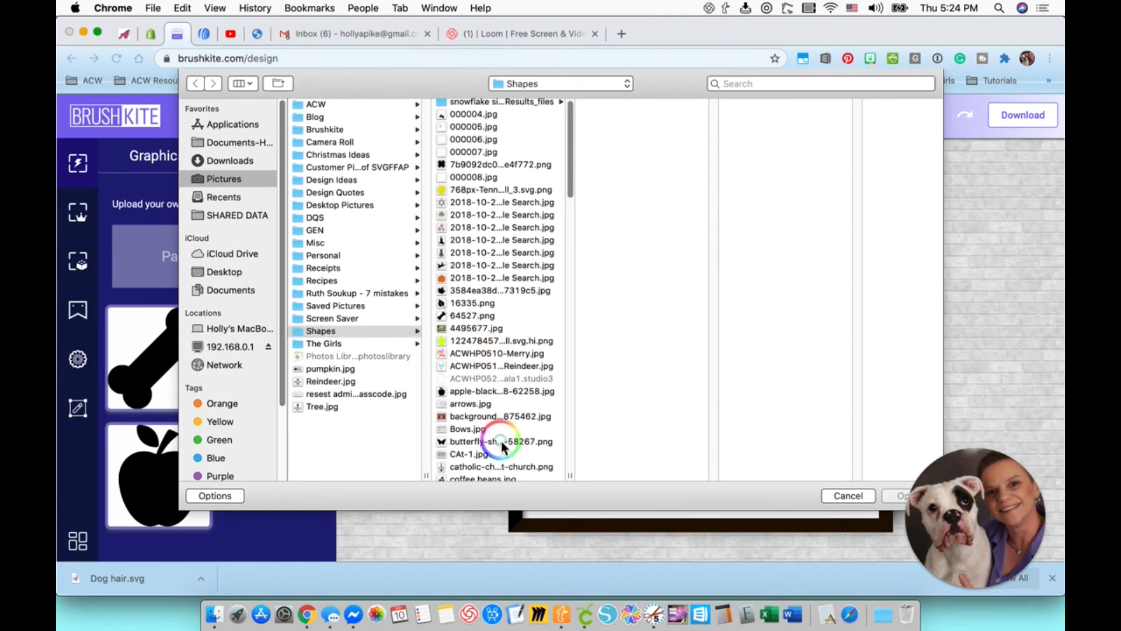
{"action": "left_click", "coordinate": [897, 497]}
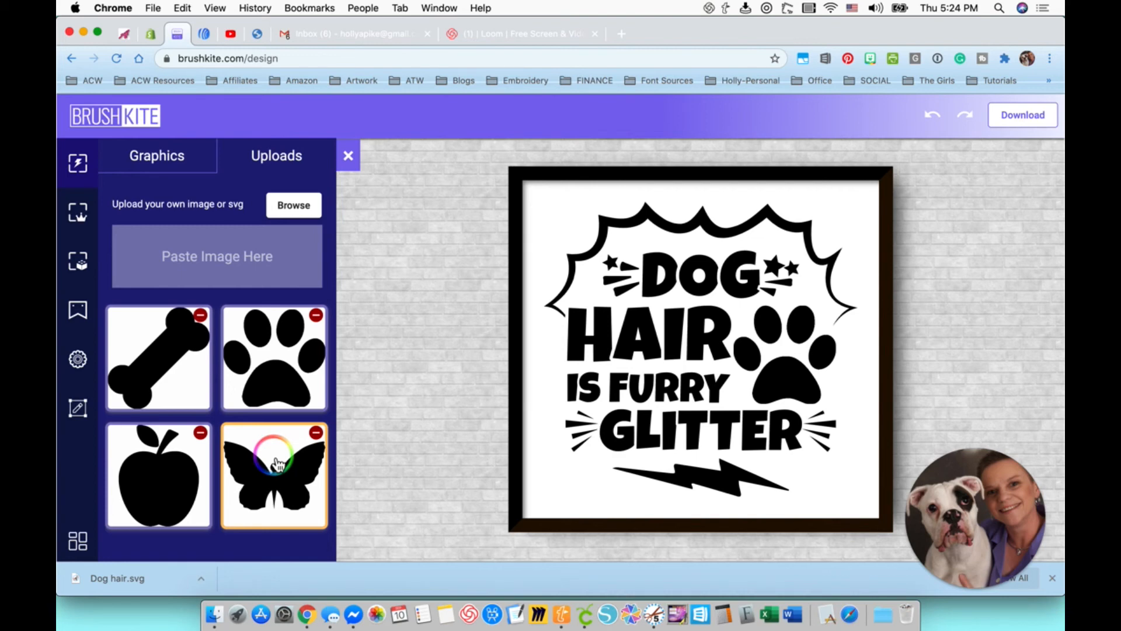
{"action": "left_click", "coordinate": [281, 336]}
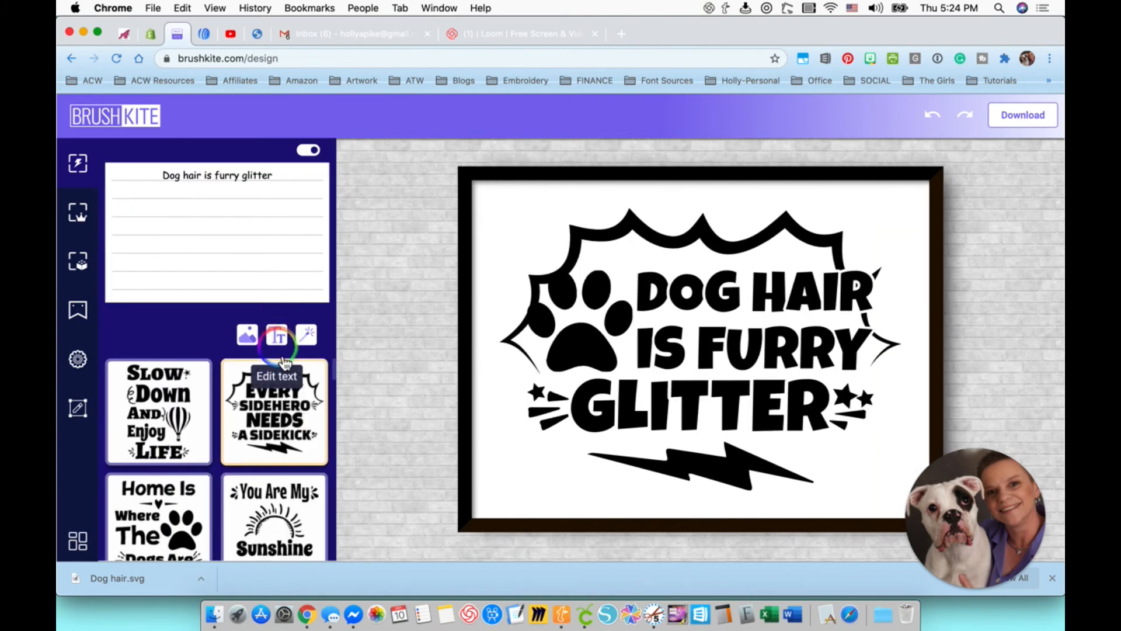
- Try the "Home Is Where The Dogs Are" and "You Are My Sunshine" templates, and settle on "Coffee Because Adulting Is Hard"
{"action": "scroll", "coordinate": [271, 421], "scroll_direction": "down", "scroll_amount": 1}
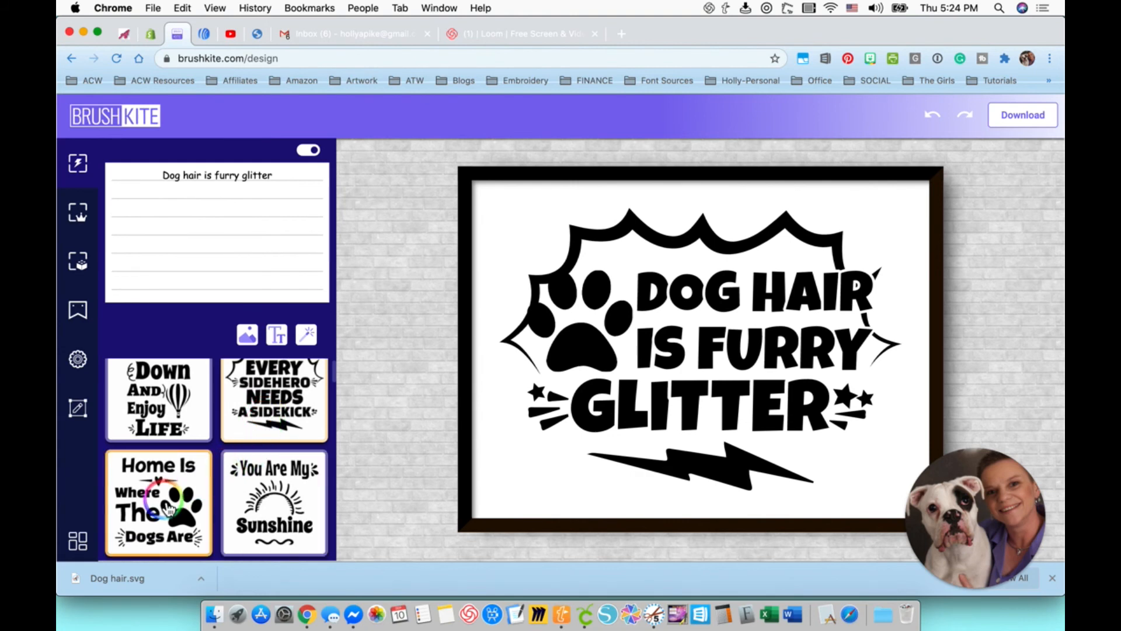
{"action": "left_click", "coordinate": [196, 512]}
{"action": "scroll", "coordinate": [265, 480], "scroll_direction": "down", "scroll_amount": 1}
{"action": "left_click", "coordinate": [266, 480]}
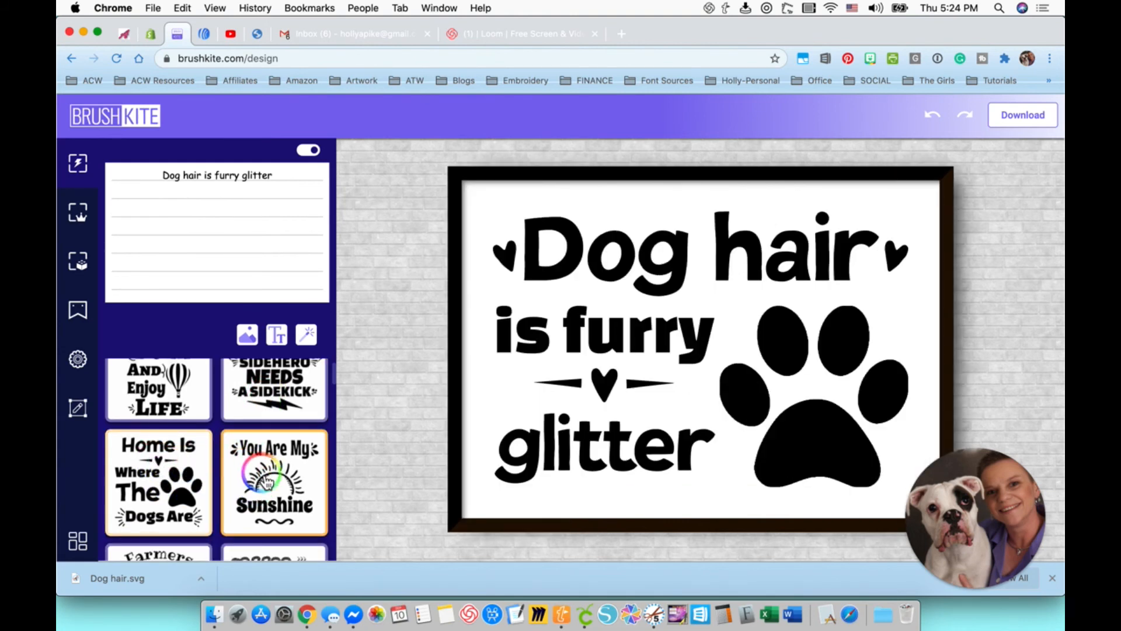
{"action": "scroll", "coordinate": [283, 482], "scroll_direction": "down", "scroll_amount": 5}
{"action": "left_click", "coordinate": [284, 493]}
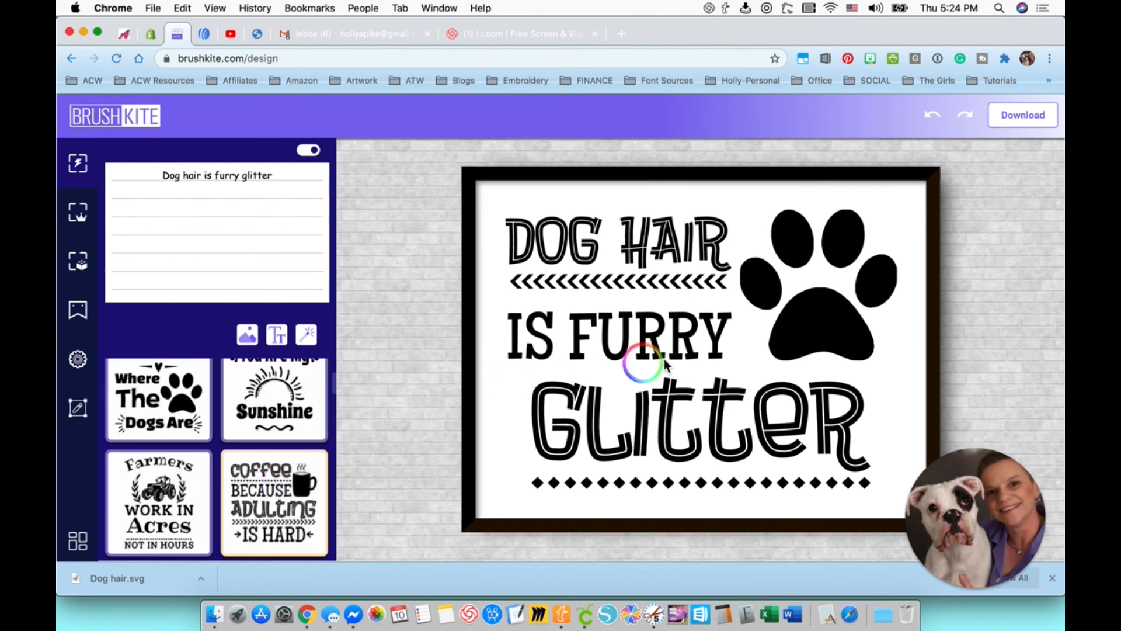
- Download the design as an SVG named "Dog Hair-2.svg" into the Brushkite folder
{"action": "left_click", "coordinate": [1028, 118]}
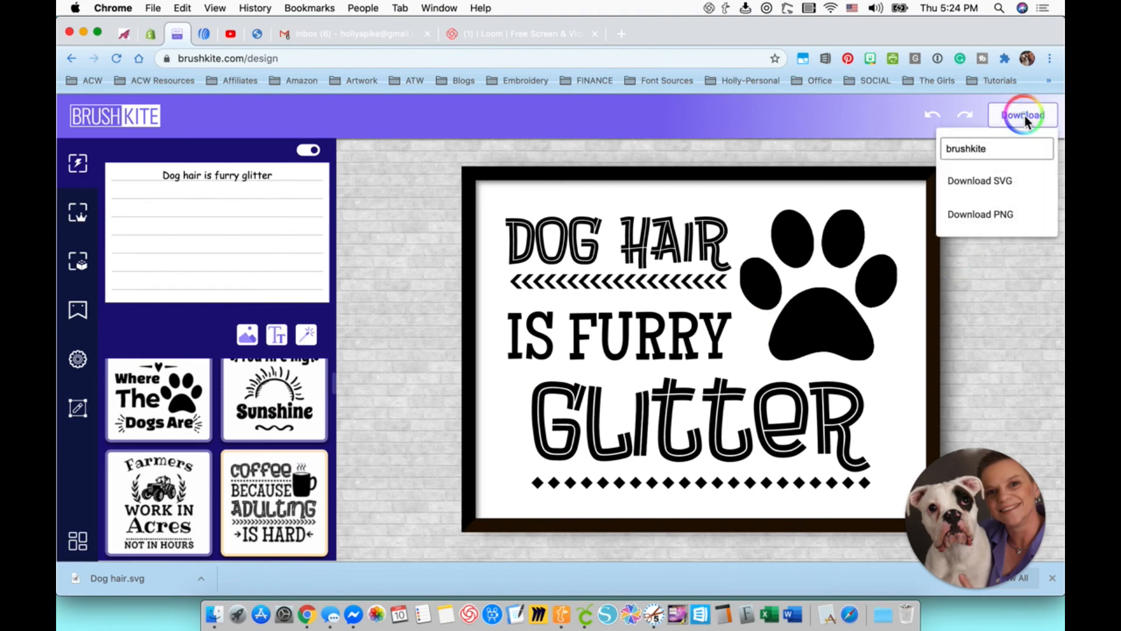
{"action": "left_click", "coordinate": [1007, 185]}
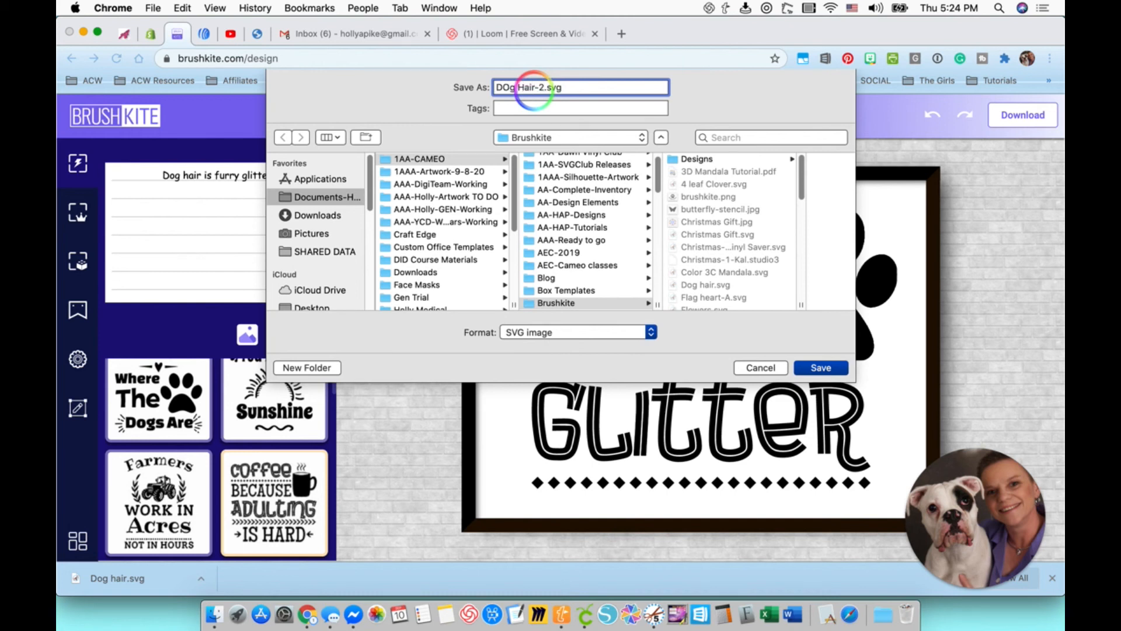
{"action": "left_click", "coordinate": [510, 87]}
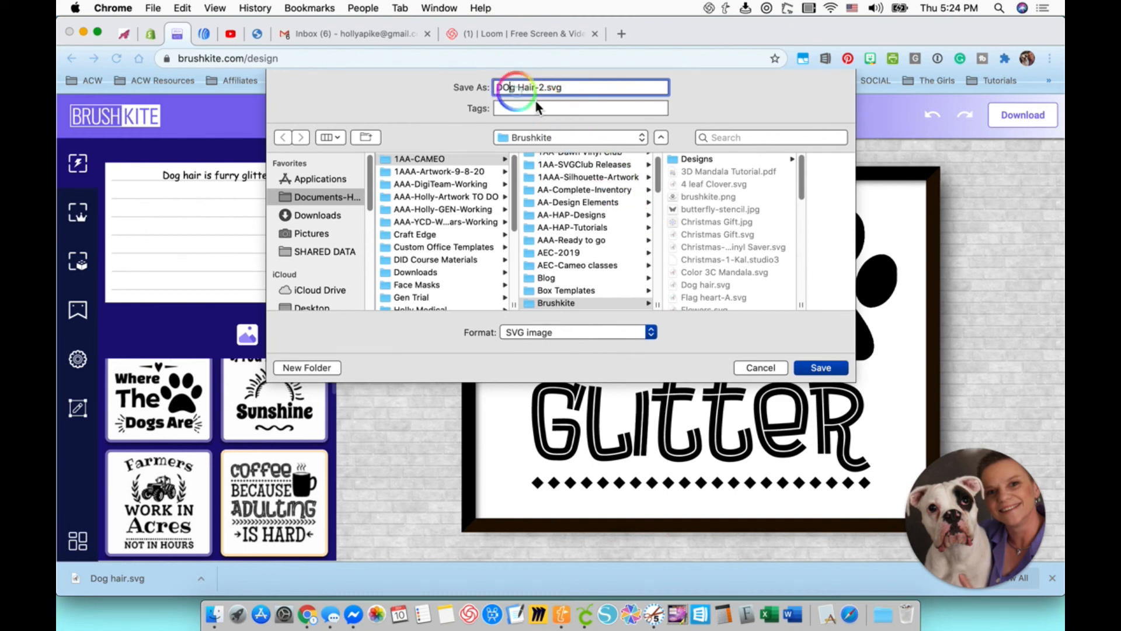
{"action": "type", "text": "o"}
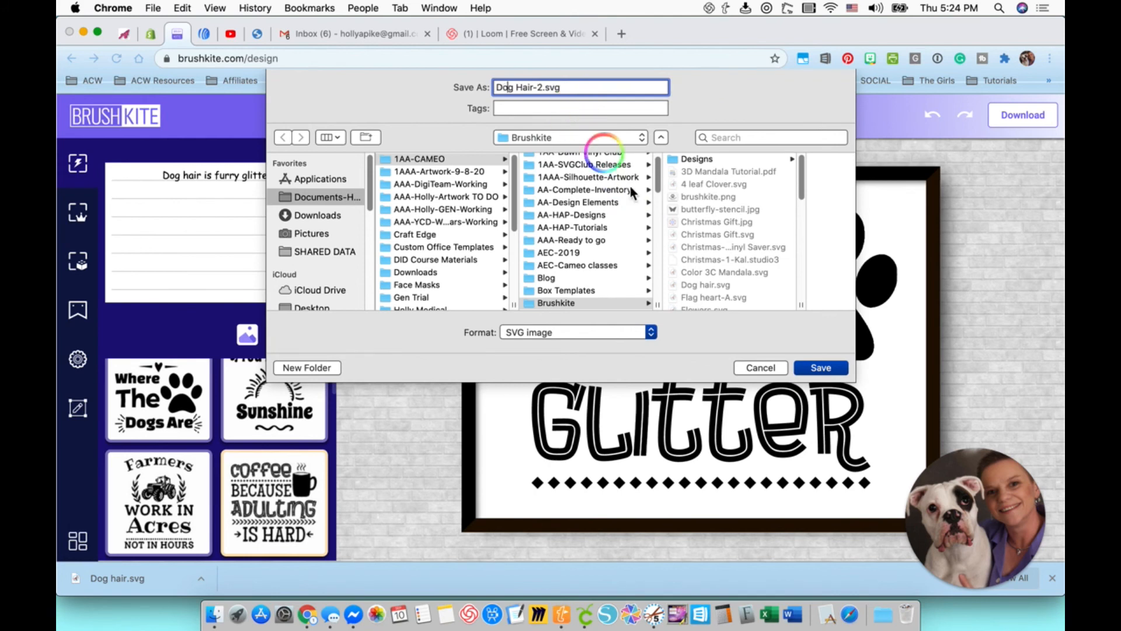
{"action": "left_click", "coordinate": [820, 368]}
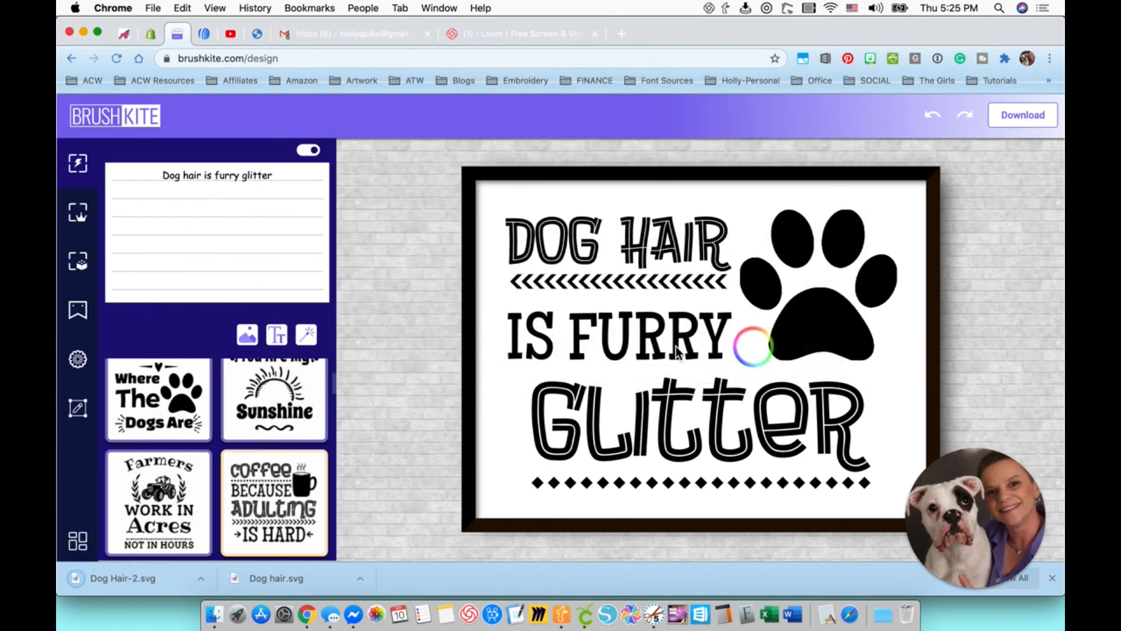
- Switch to Sure Cuts A Lot 5 and import Dog Hair-2.svg from the Brushkite folder
{"action": "left_click", "coordinate": [654, 614]}
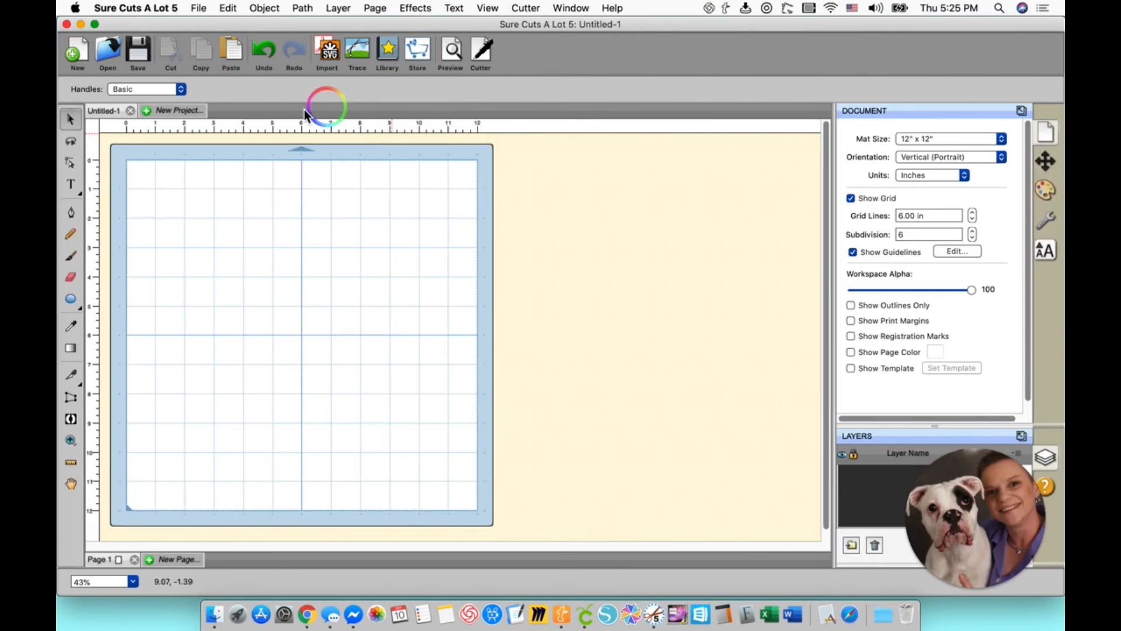
{"action": "left_click", "coordinate": [330, 58]}
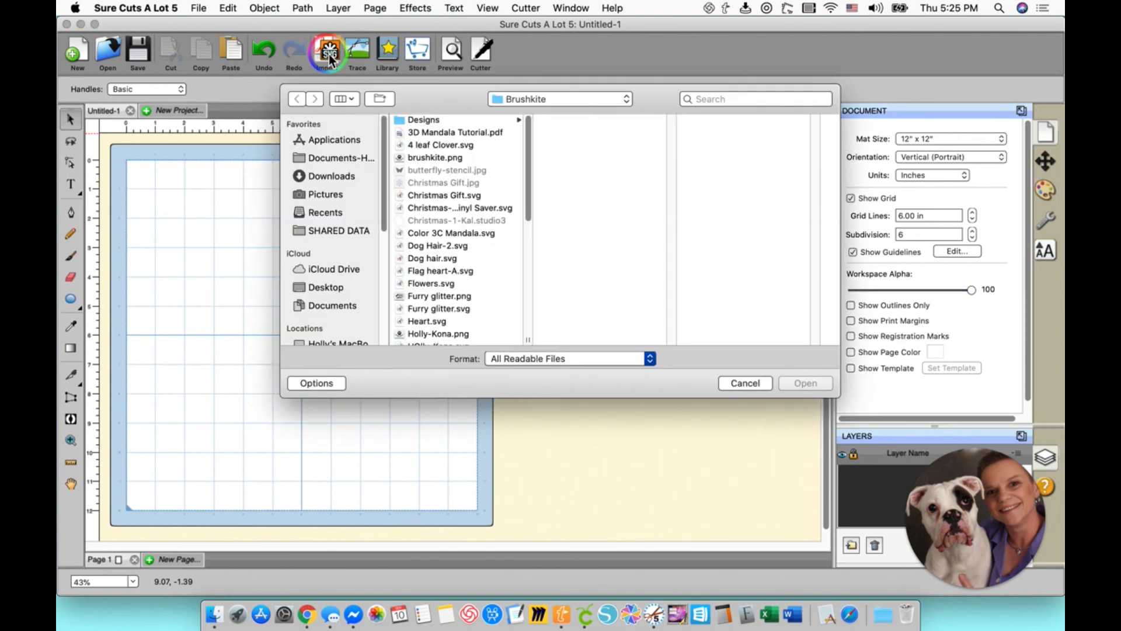
{"action": "left_click", "coordinate": [448, 246]}
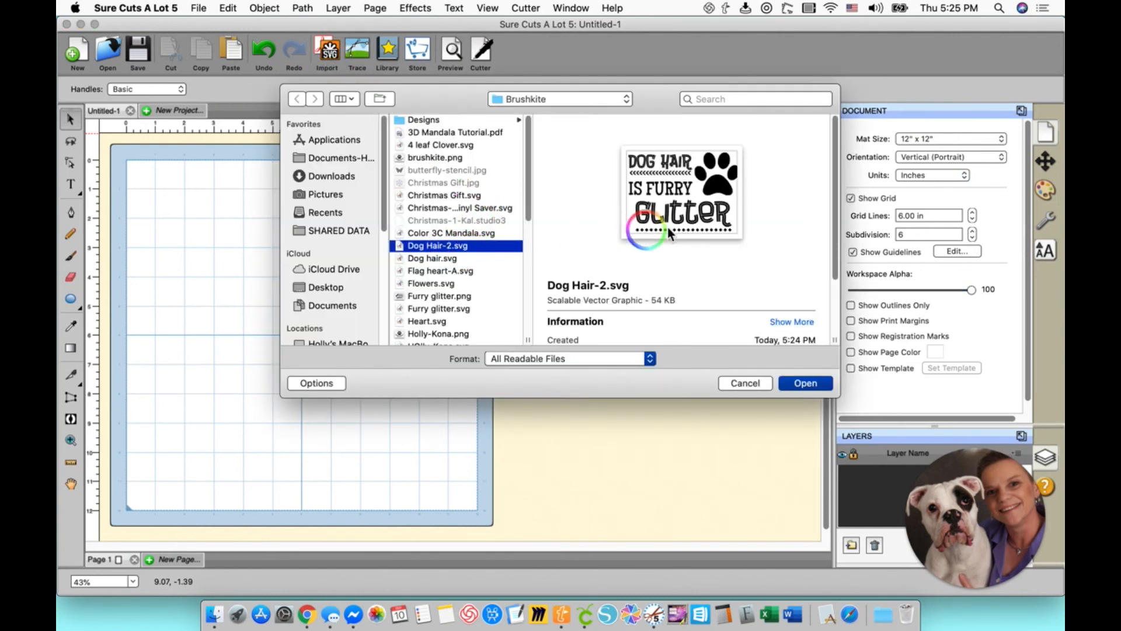
{"action": "left_click", "coordinate": [790, 383]}
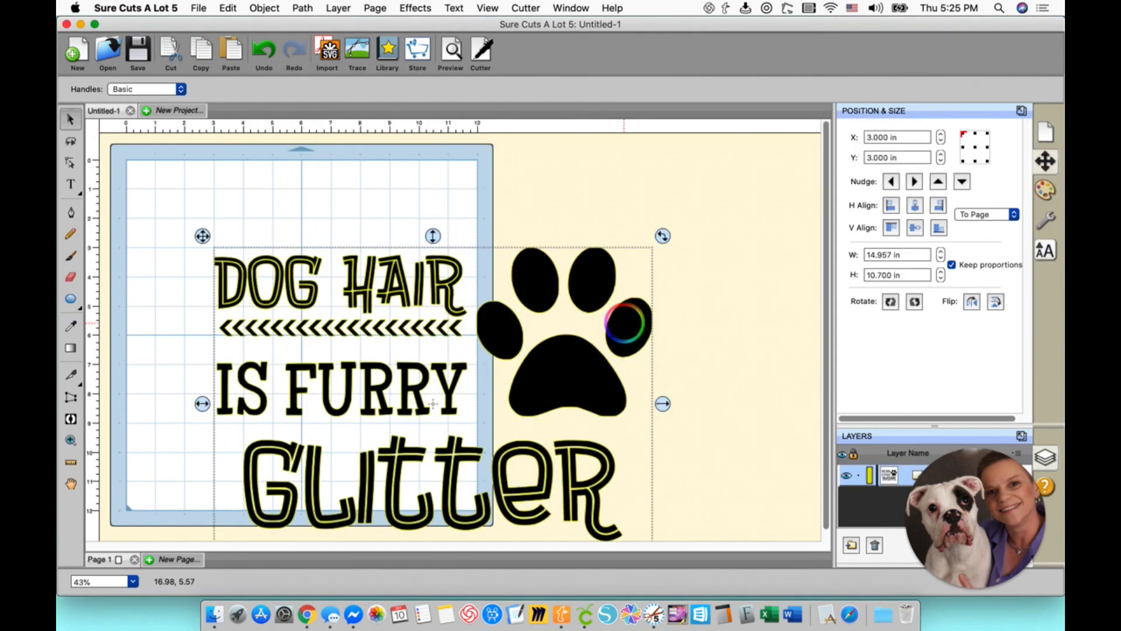
- Move the imported design to about X 2.47 in, Y 0.97 in and set its width to 6 in with proportions kept
{"action": "left_click_drag", "start_coordinate": [534, 289], "coordinate": [518, 230]}
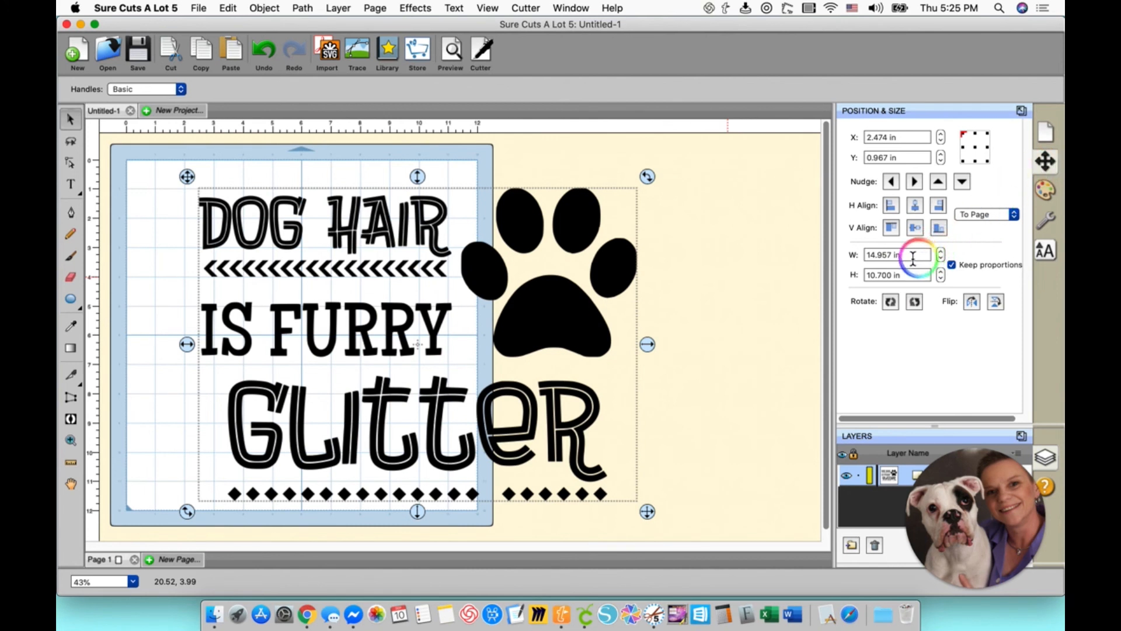
{"action": "left_click_drag", "start_coordinate": [894, 255], "coordinate": [847, 261]}
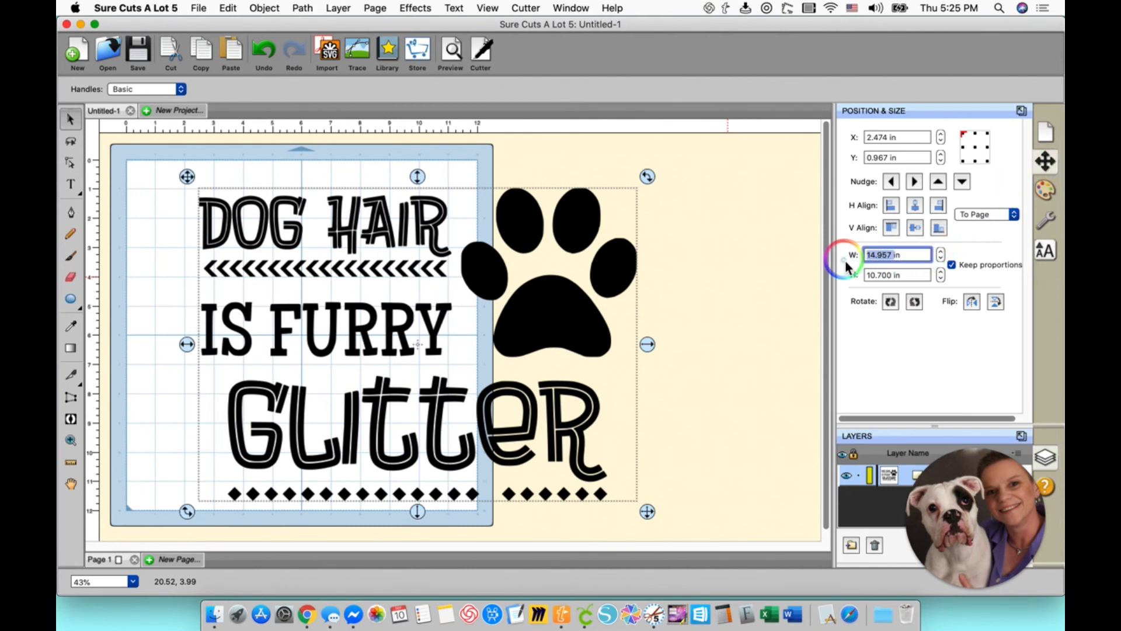
{"action": "type", "text": "6in"}
{"action": "key", "text": "Tab"}
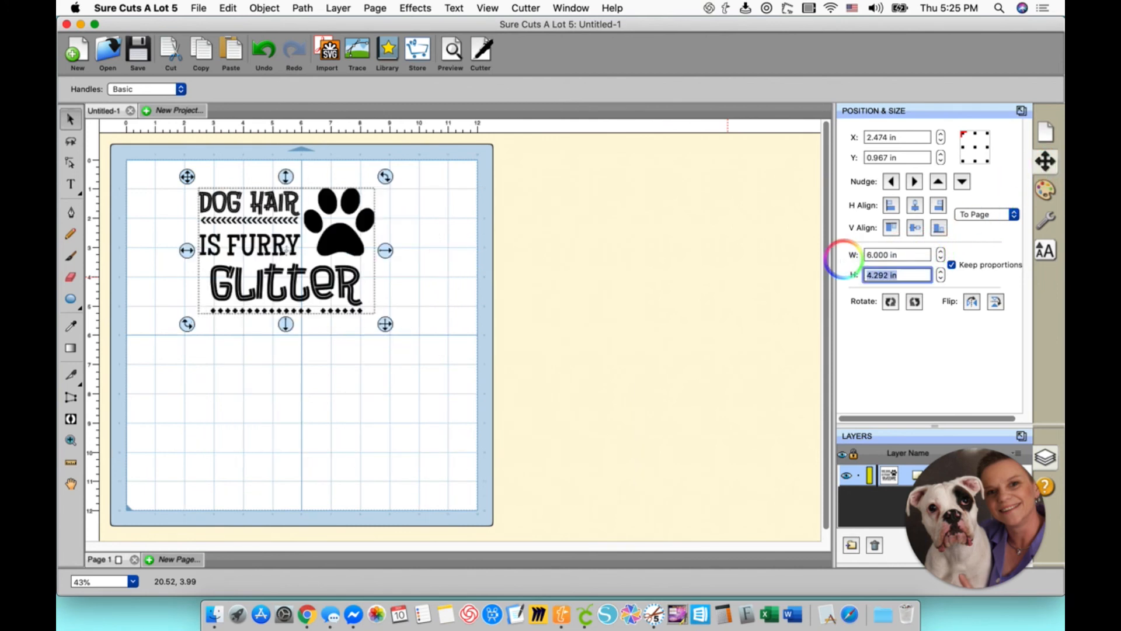
- Shift the design to about X 2.62 in, Y 1.35 in and enlarge it to about 6.31 by 4.56 in
{"action": "left_click_drag", "start_coordinate": [342, 241], "coordinate": [346, 251]}
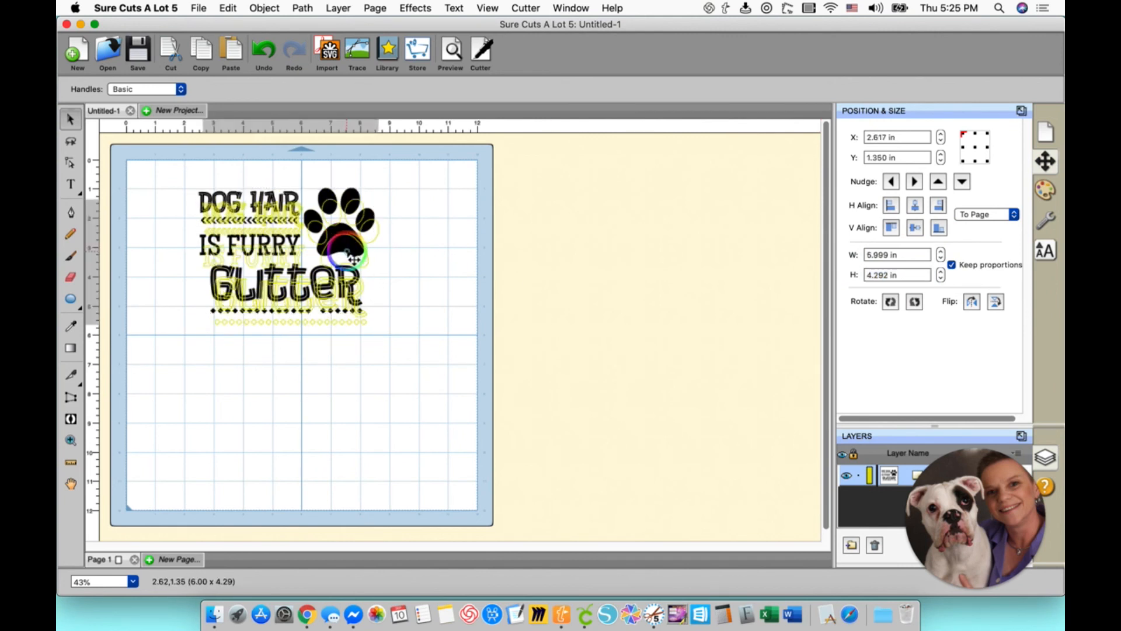
{"action": "left_click_drag", "start_coordinate": [392, 336], "coordinate": [402, 344]}
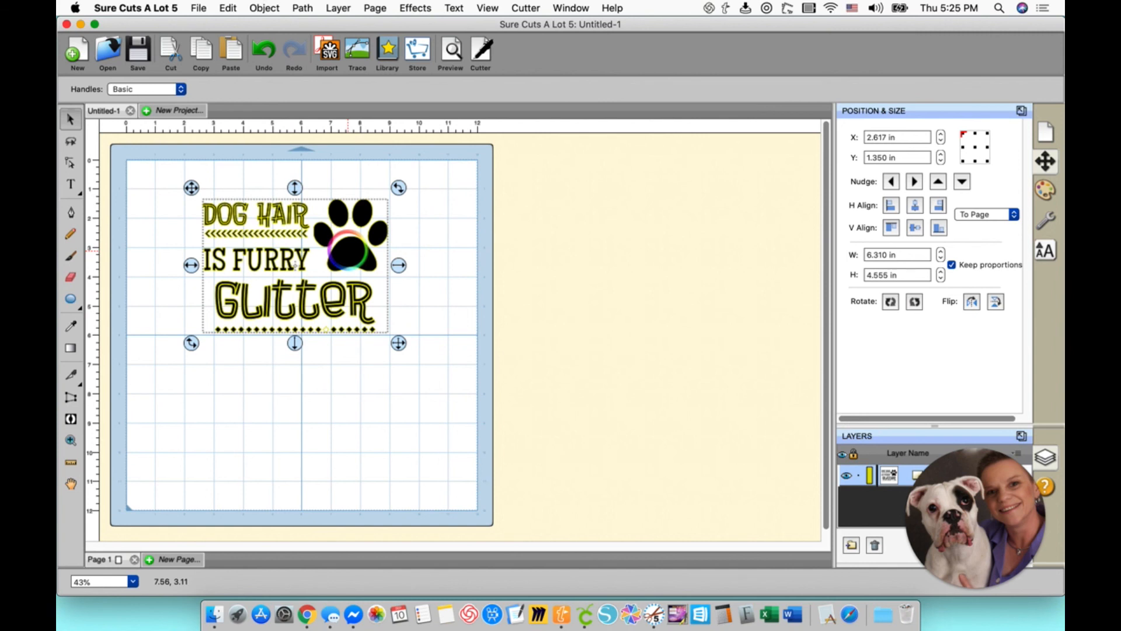
- Break apart the imported Dog Hair design into separate pieces, working at 100% zoom
{"action": "left_click", "coordinate": [134, 582]}
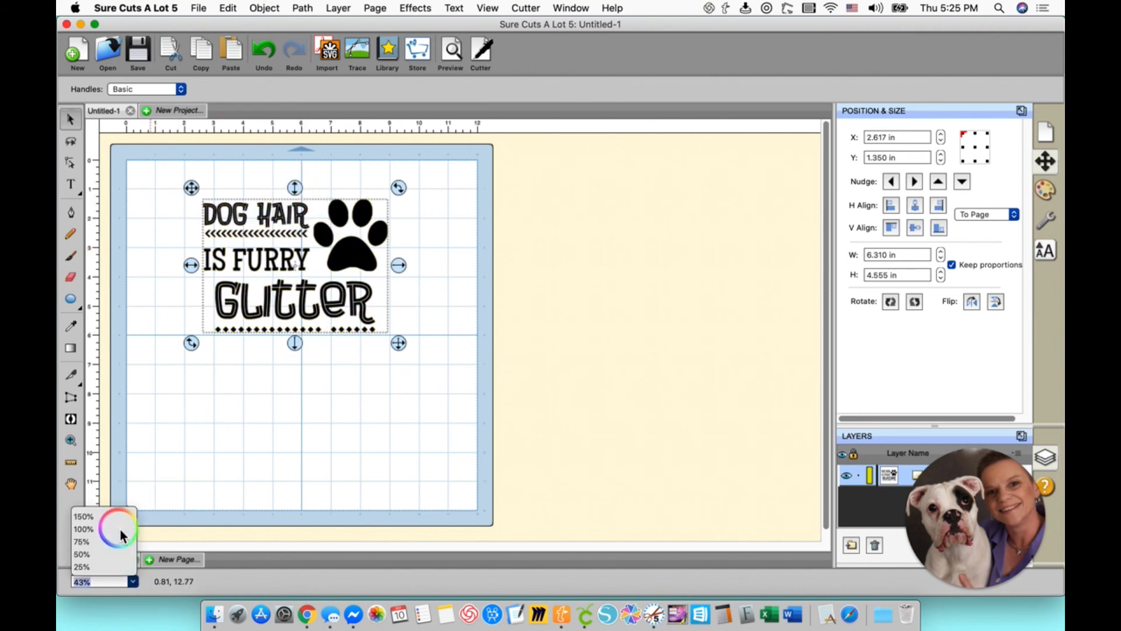
{"action": "left_click", "coordinate": [121, 529]}
{"action": "left_click_drag", "start_coordinate": [826, 338], "coordinate": [824, 284]}
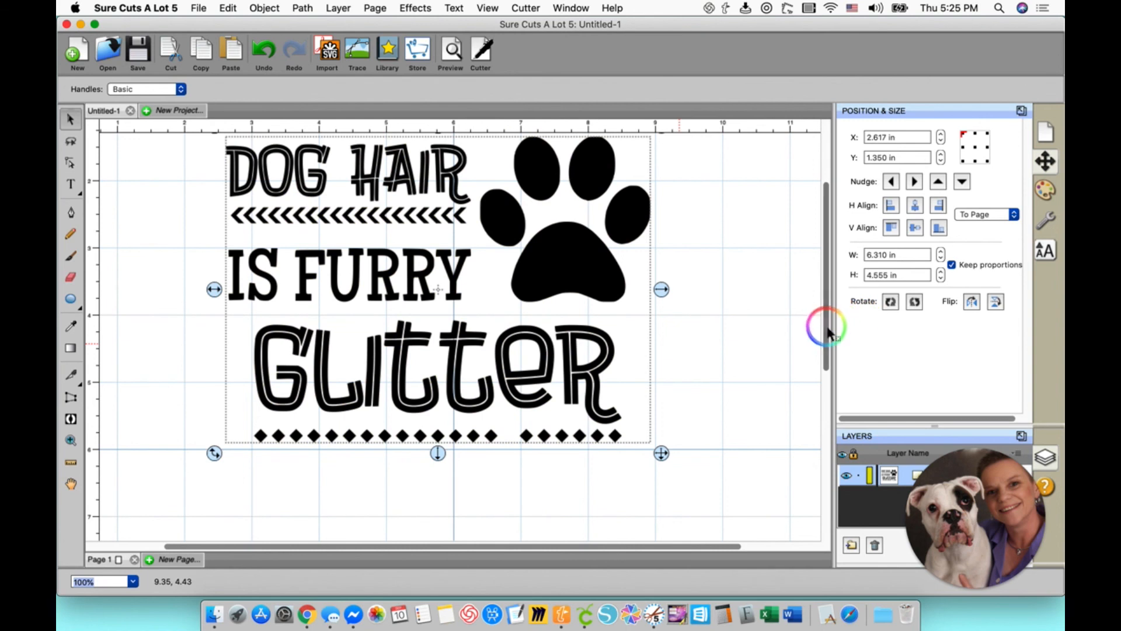
{"action": "left_click_drag", "start_coordinate": [827, 327], "coordinate": [827, 315]}
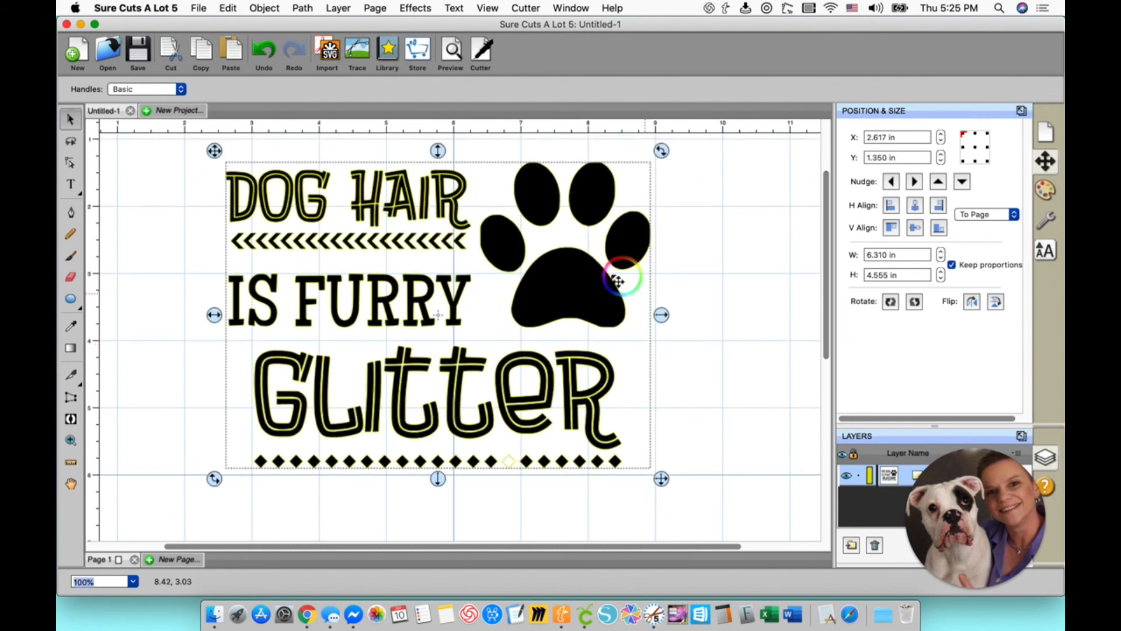
{"action": "right_click", "coordinate": [545, 292]}
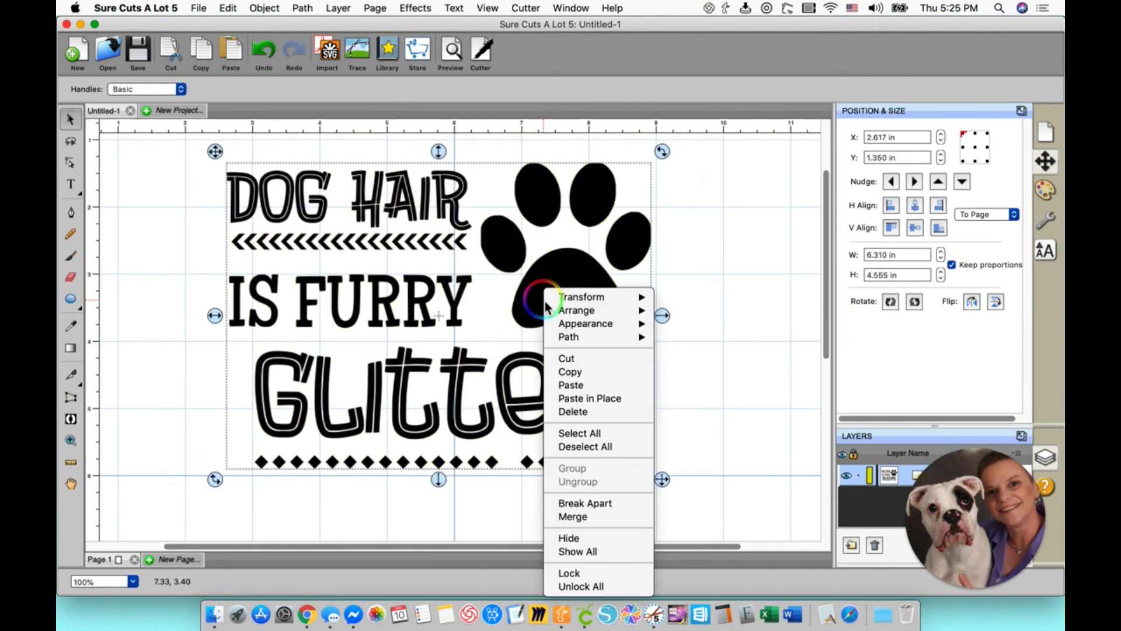
{"action": "left_click", "coordinate": [581, 502]}
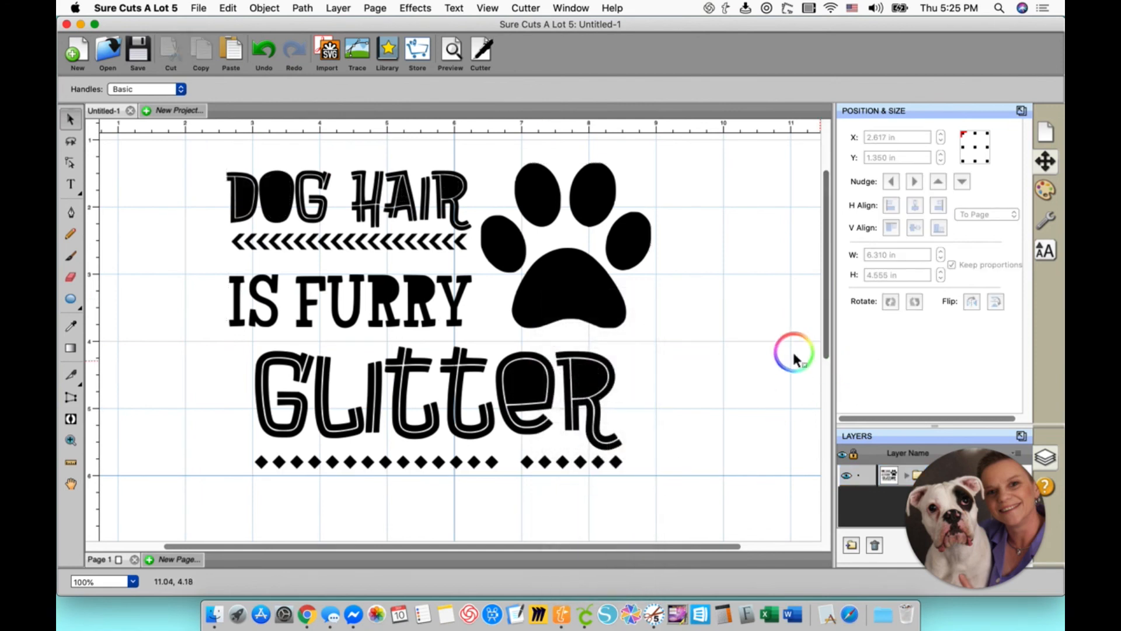
- Move the diamond just right of the gap in the bottom row leftward to fill that gap
{"action": "left_click", "coordinate": [526, 462]}
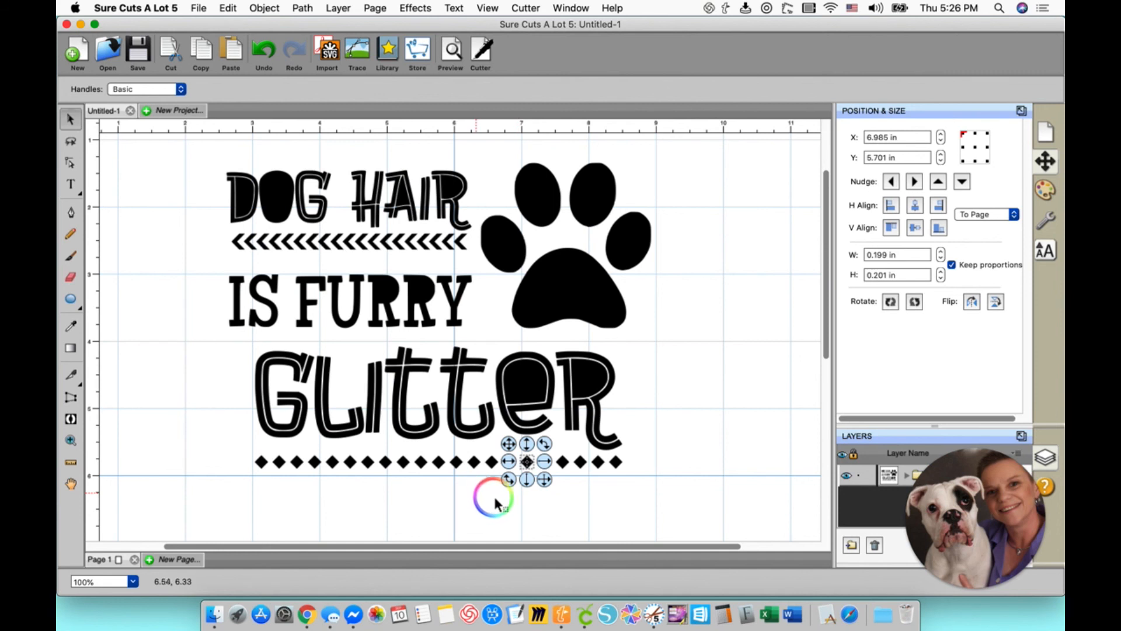
{"action": "left_click_drag", "start_coordinate": [528, 461], "coordinate": [509, 462]}
{"action": "left_click", "coordinate": [545, 512]}
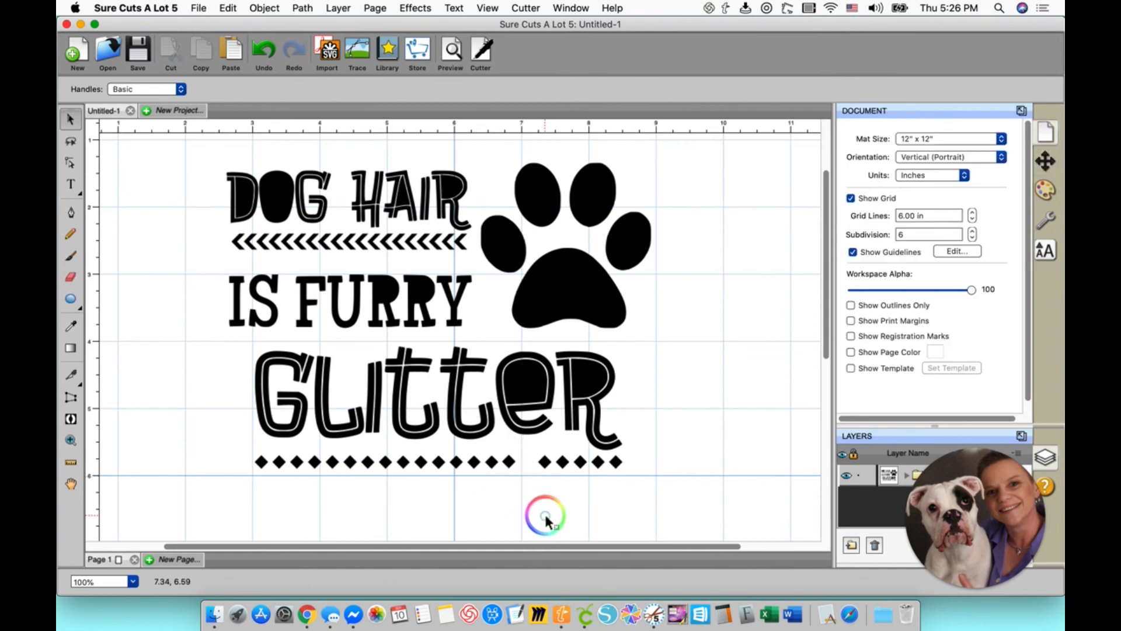
- Copy a diamond from the bottom row and place the duplicate in the remaining gap at about X 6.98 in, Y 5.70 in
{"action": "left_click", "coordinate": [492, 463]}
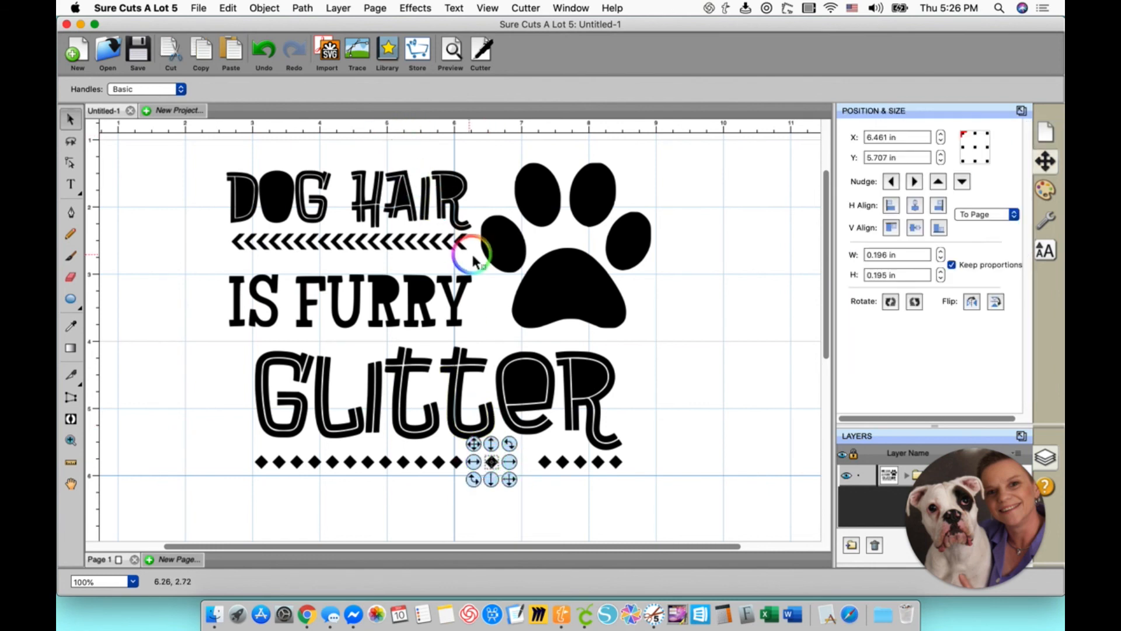
{"action": "left_click", "coordinate": [229, 10]}
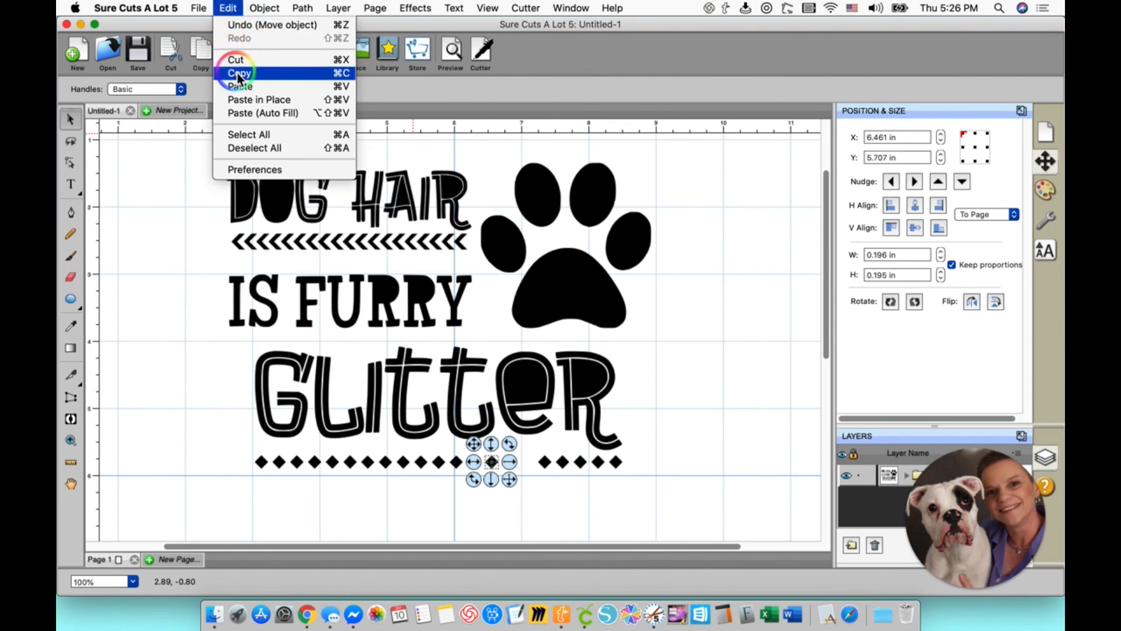
{"action": "left_click", "coordinate": [238, 74]}
{"action": "left_click", "coordinate": [228, 9]}
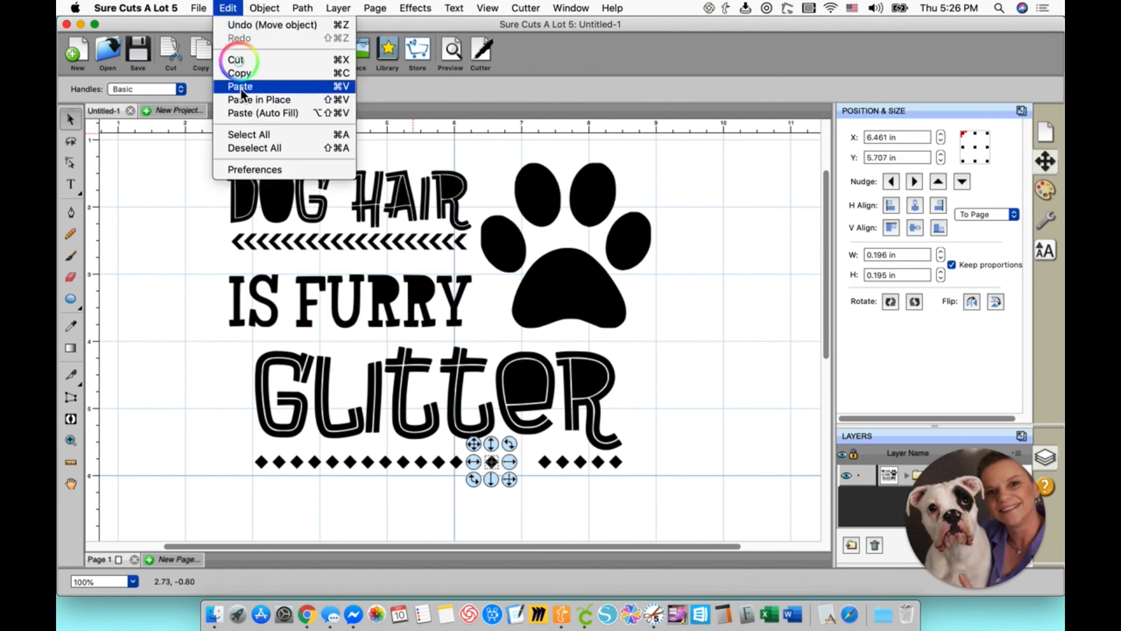
{"action": "left_click", "coordinate": [240, 88]}
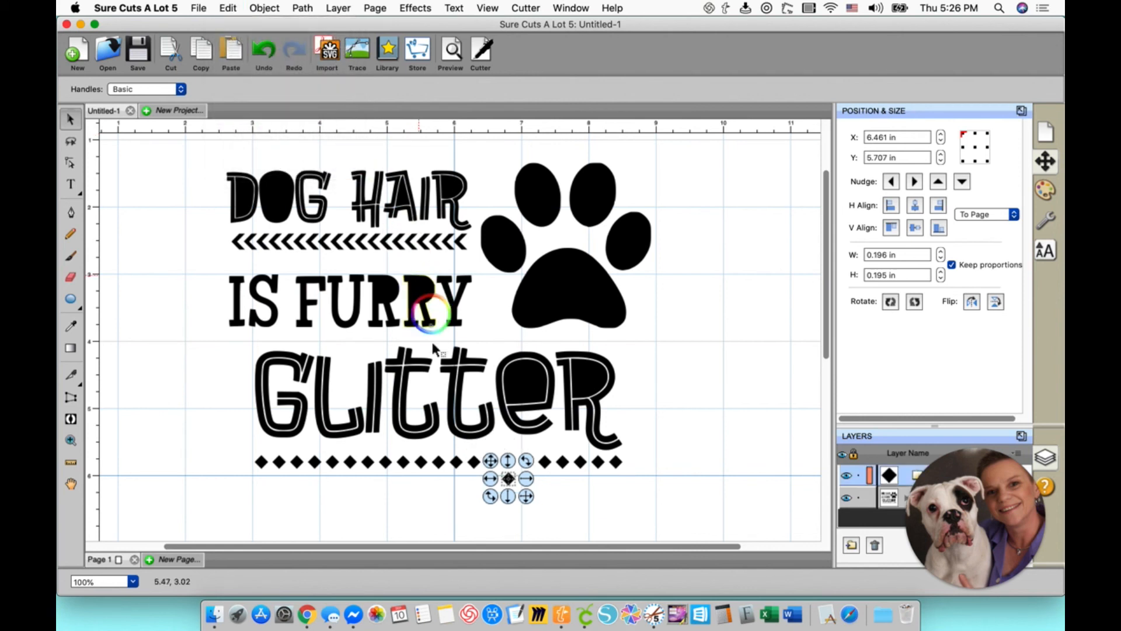
{"action": "left_click_drag", "start_coordinate": [512, 475], "coordinate": [529, 466]}
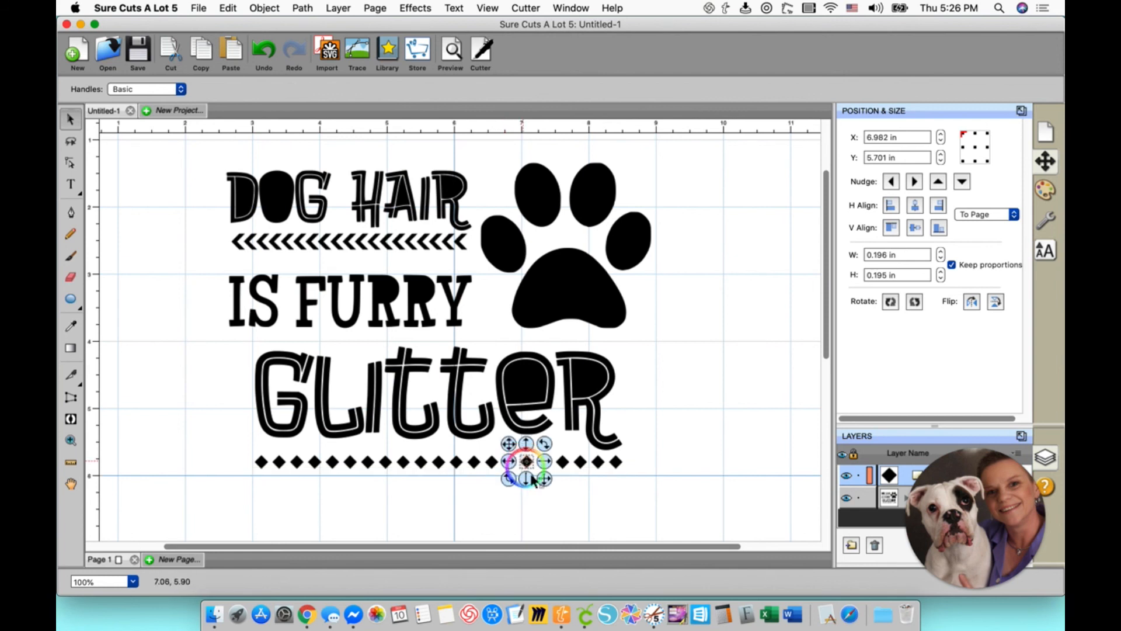
{"action": "left_click", "coordinate": [668, 473]}
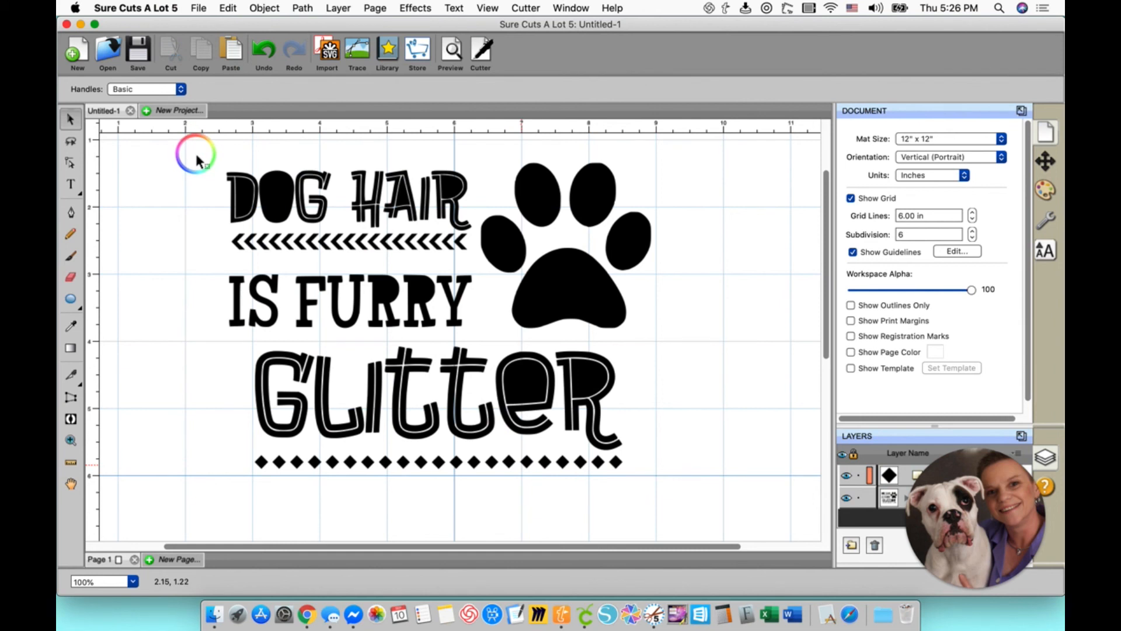
- Merge the pieces of the word DOG, and separately merge those of HAIR, to restore the letter cutouts
{"action": "left_click_drag", "start_coordinate": [196, 155], "coordinate": [346, 233]}
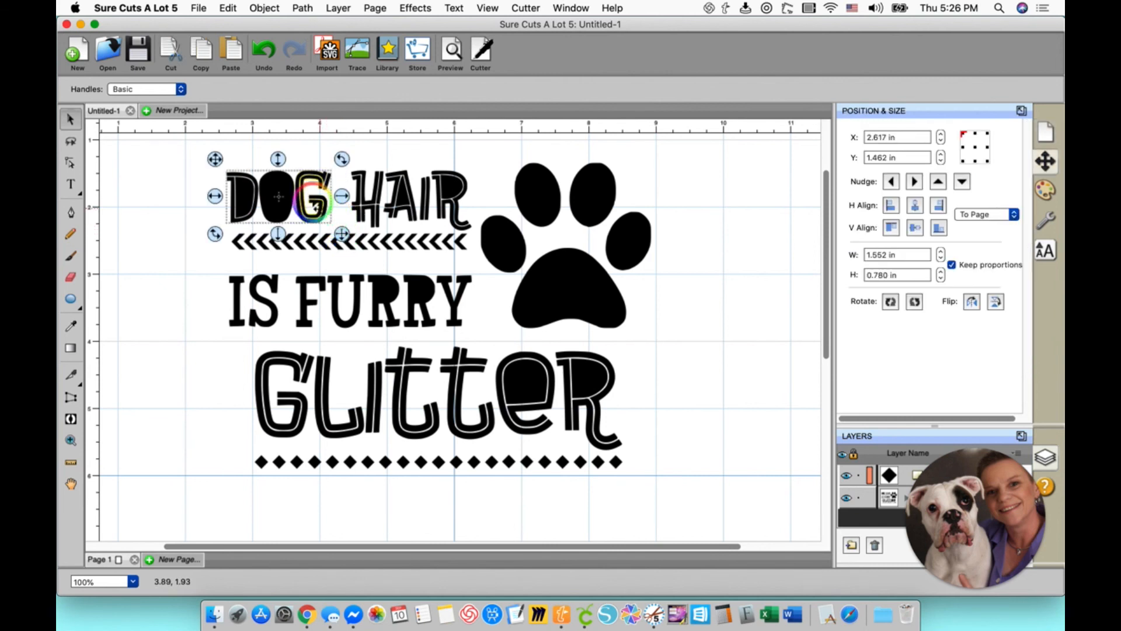
{"action": "right_click", "coordinate": [278, 186]}
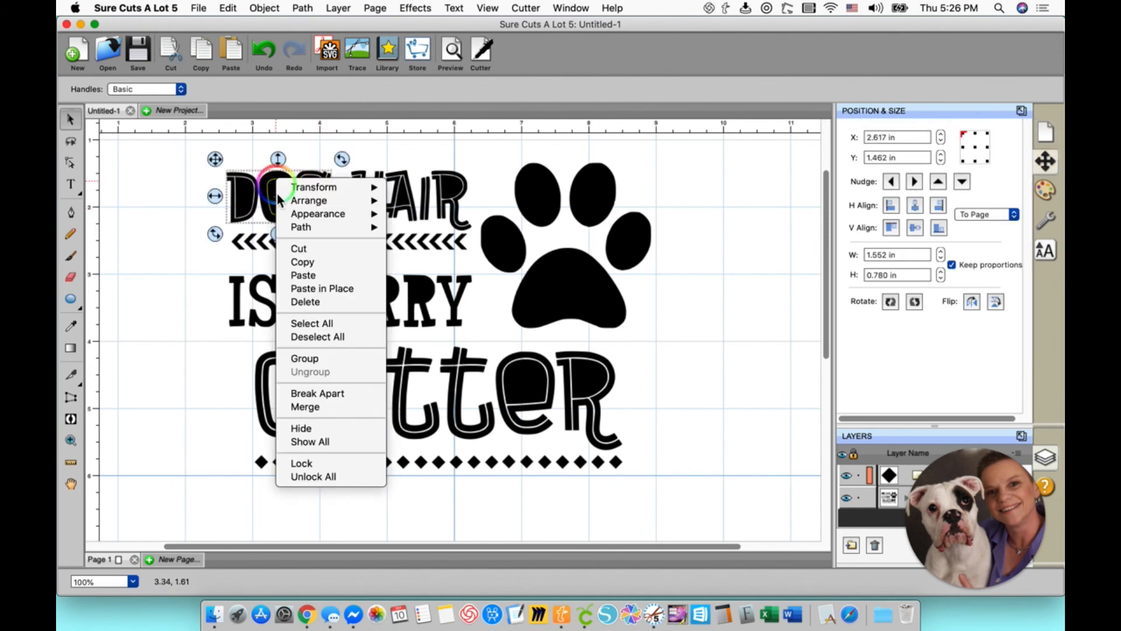
{"action": "left_click", "coordinate": [313, 407]}
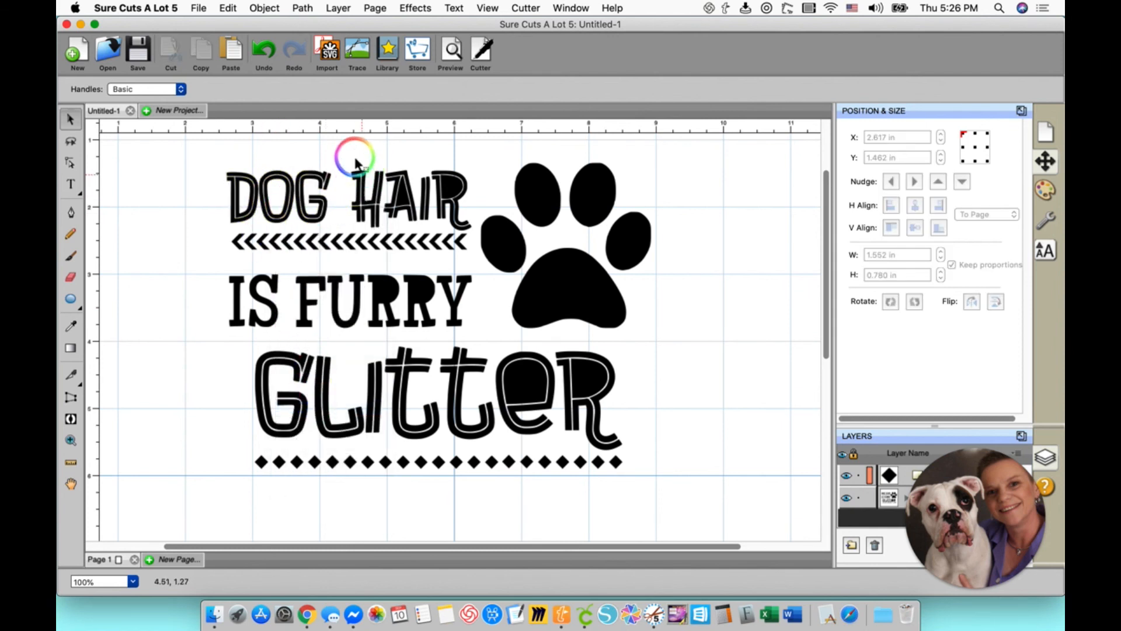
{"action": "left_click_drag", "start_coordinate": [340, 154], "coordinate": [478, 235]}
{"action": "right_click", "coordinate": [442, 202]}
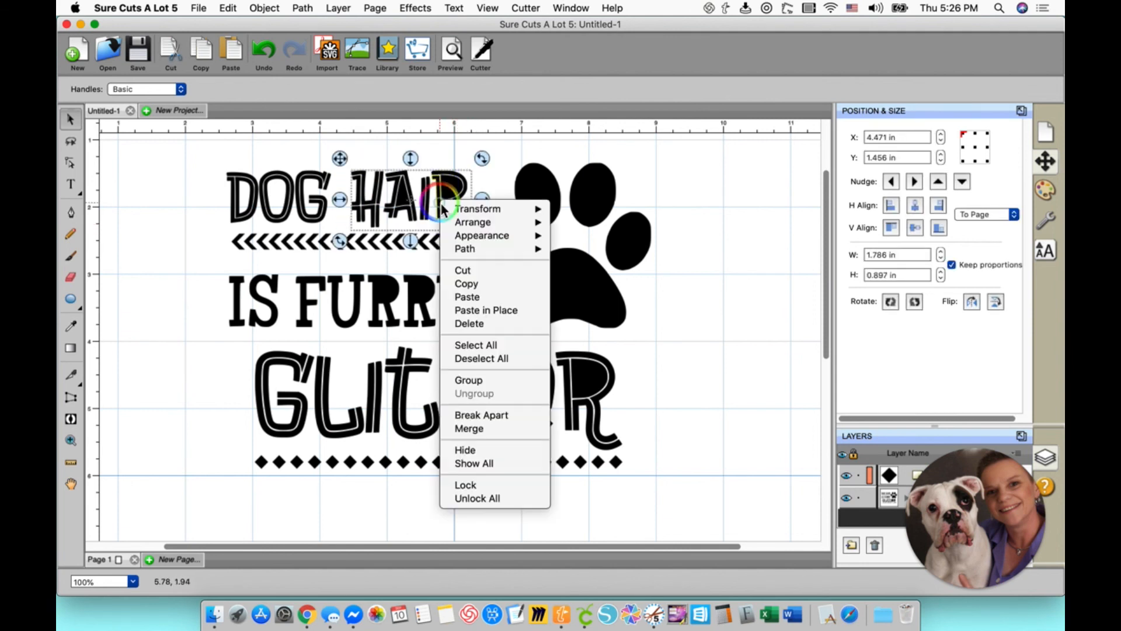
{"action": "left_click", "coordinate": [464, 430]}
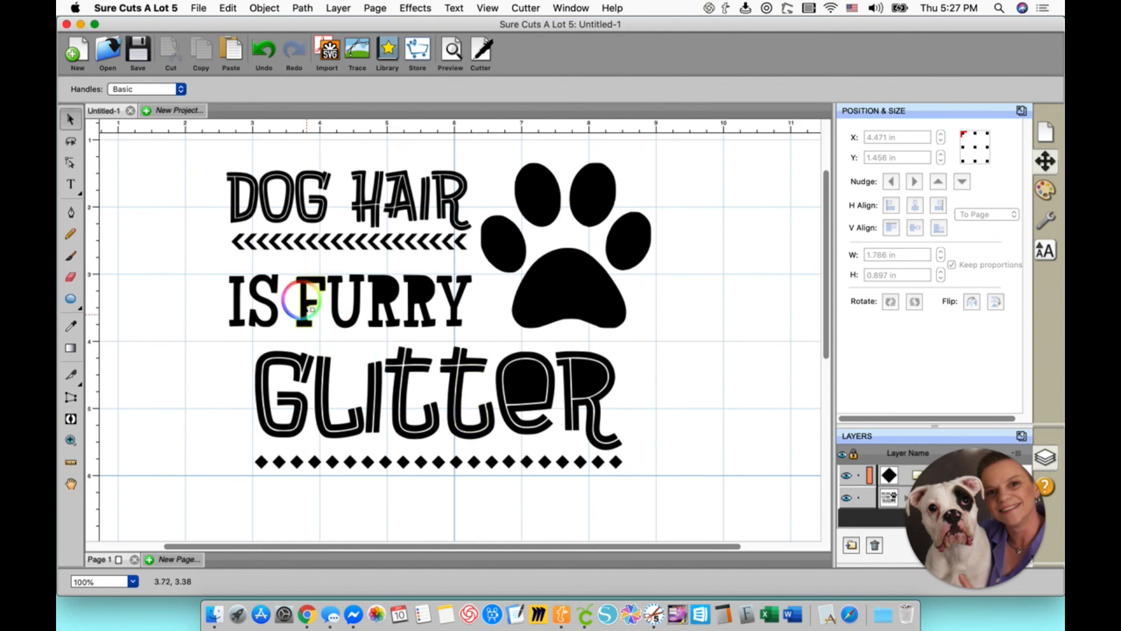
- Group the two letters of the word IS
{"action": "left_click_drag", "start_coordinate": [220, 263], "coordinate": [288, 343]}
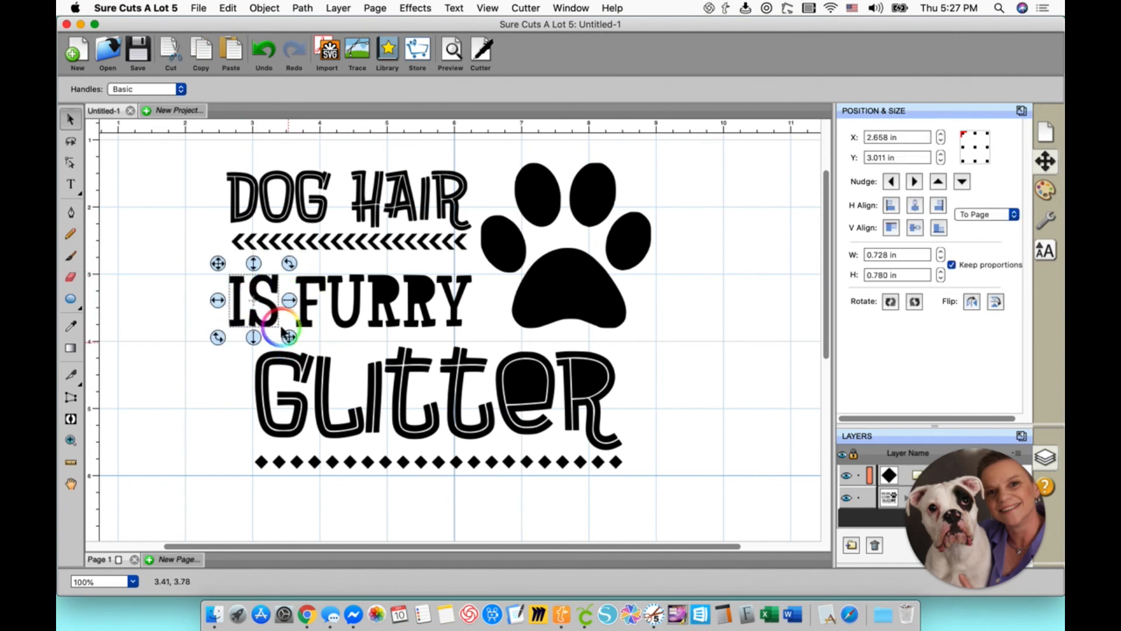
{"action": "right_click", "coordinate": [269, 288]}
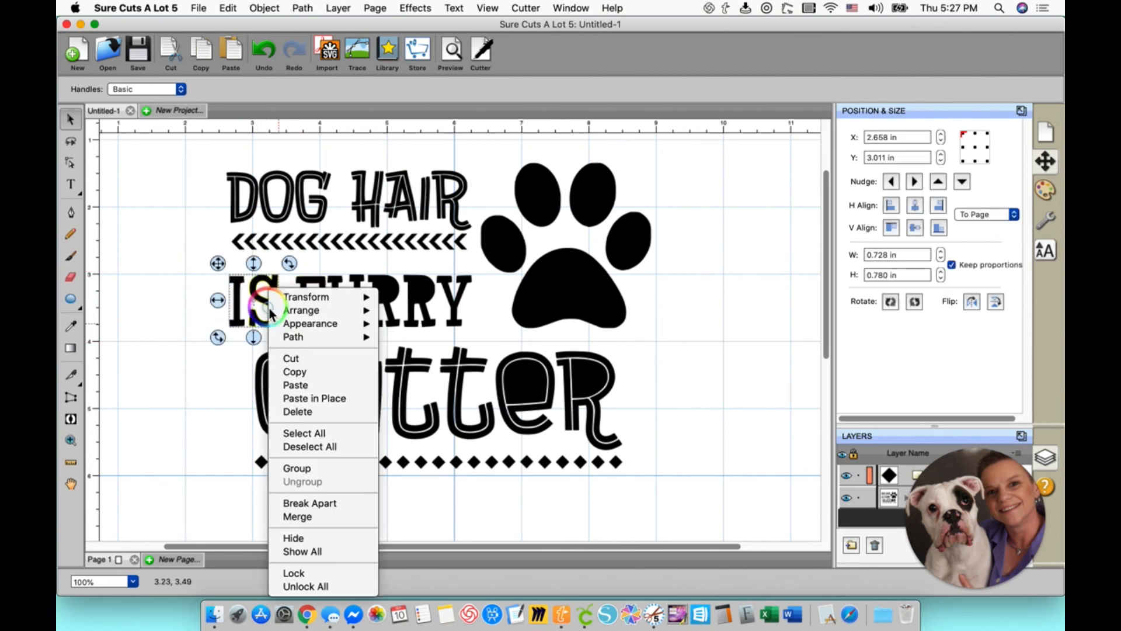
{"action": "left_click", "coordinate": [297, 468]}
- Select the entire chevron row beneath DOG HAIR and group it
{"action": "left_click_drag", "start_coordinate": [212, 224], "coordinate": [451, 268]}
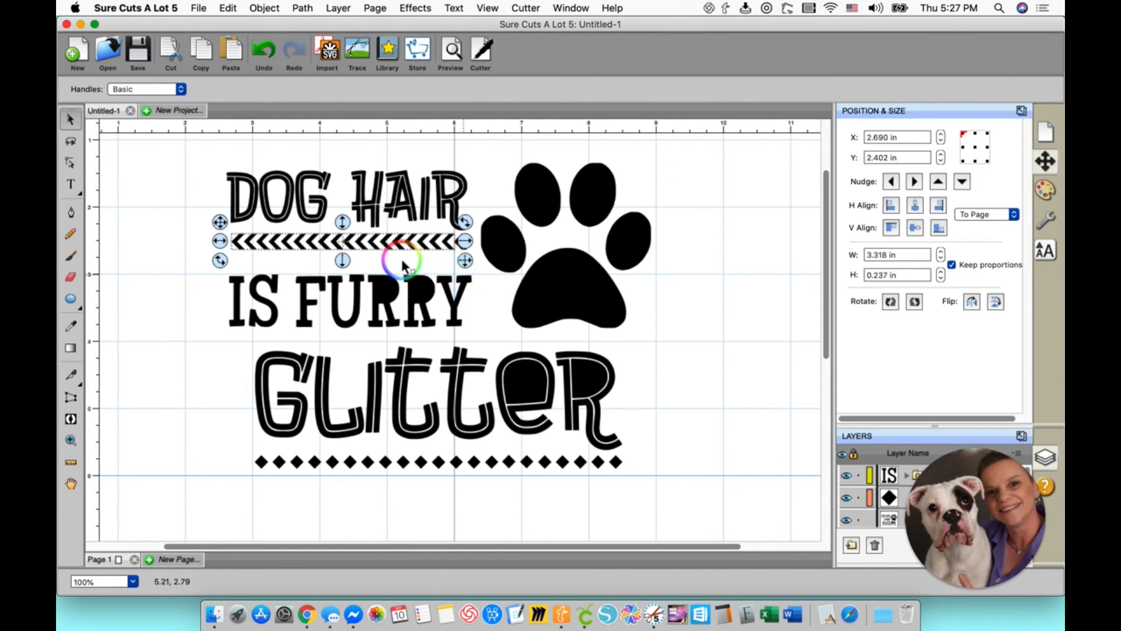
{"action": "left_click", "coordinate": [204, 235]}
{"action": "left_click_drag", "start_coordinate": [210, 228], "coordinate": [473, 268]}
{"action": "right_click", "coordinate": [451, 250]}
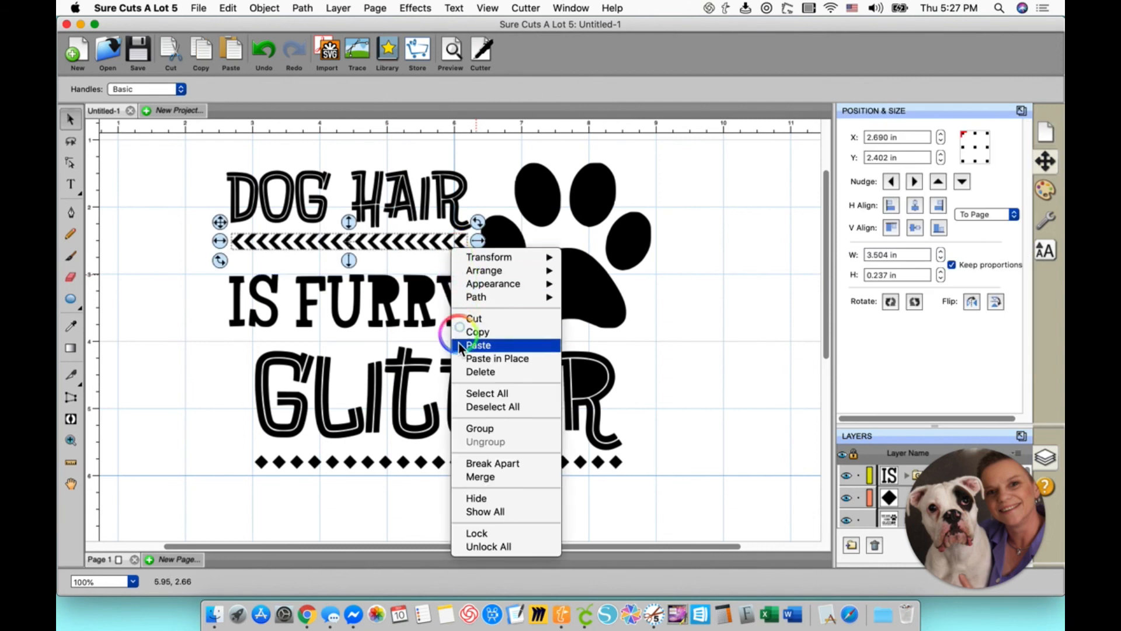
{"action": "left_click", "coordinate": [482, 431]}
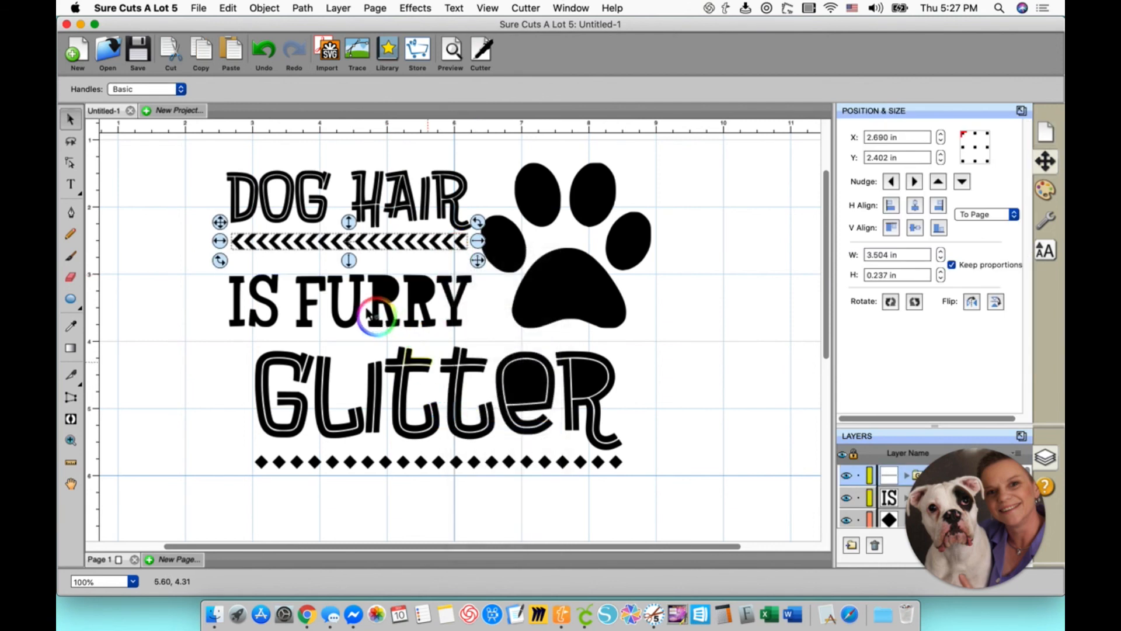
- Merge the pieces of the word FURRY, and separately merge those of GLITTER, to restore their letter cutouts
{"action": "left_click_drag", "start_coordinate": [288, 265], "coordinate": [499, 365]}
{"action": "right_click", "coordinate": [431, 304]}
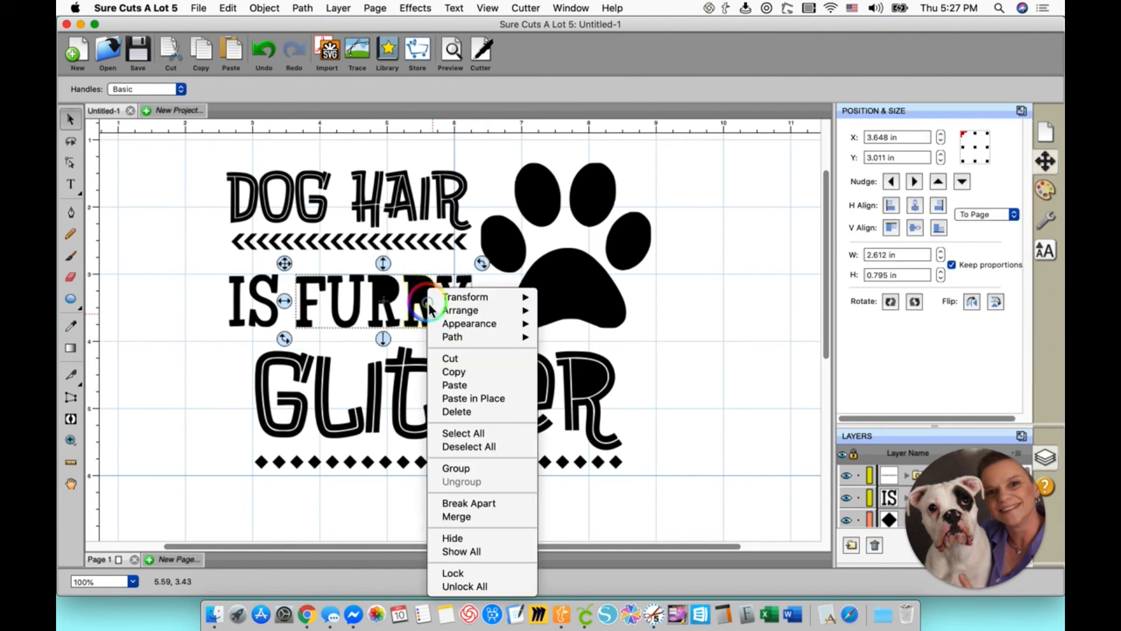
{"action": "left_click", "coordinate": [443, 517]}
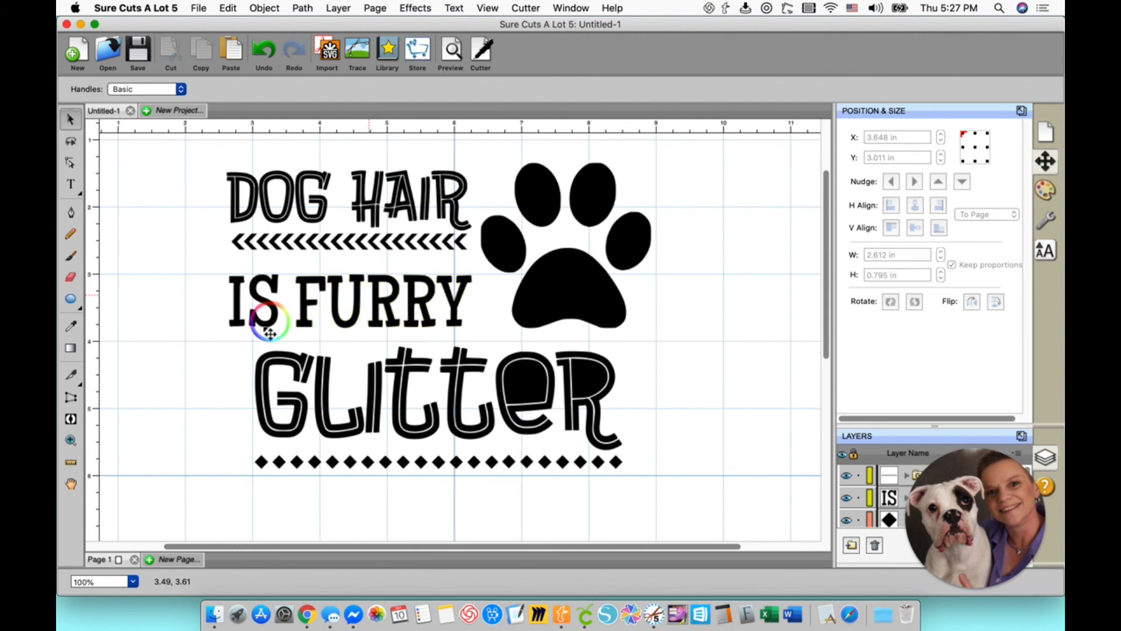
{"action": "left_click_drag", "start_coordinate": [237, 339], "coordinate": [615, 450]}
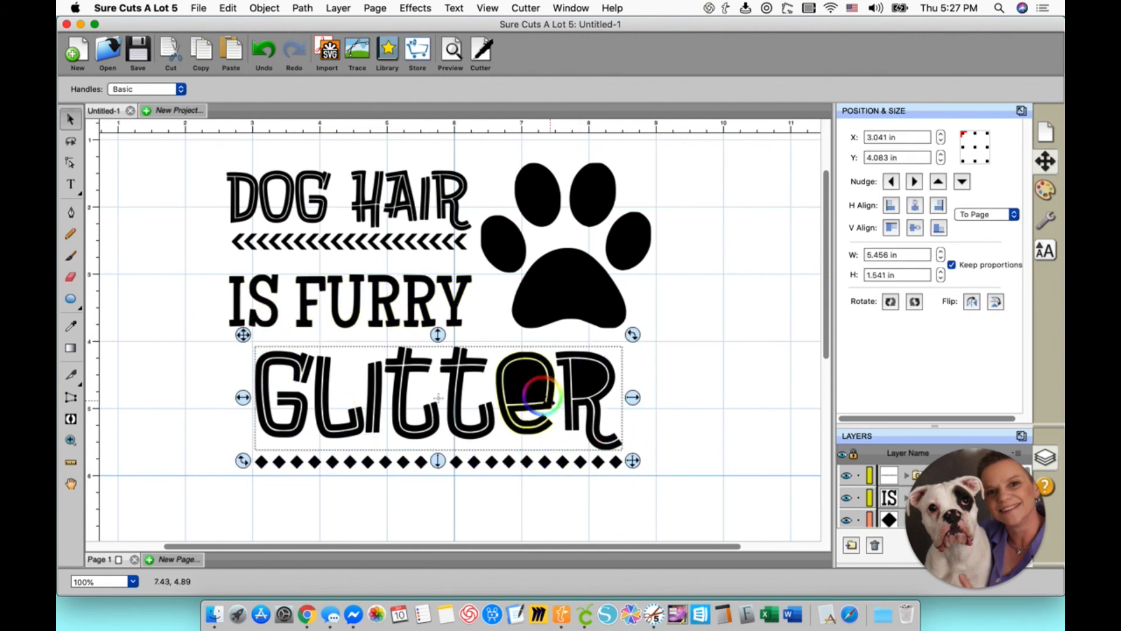
{"action": "right_click", "coordinate": [536, 386]}
{"action": "left_click", "coordinate": [564, 517]}
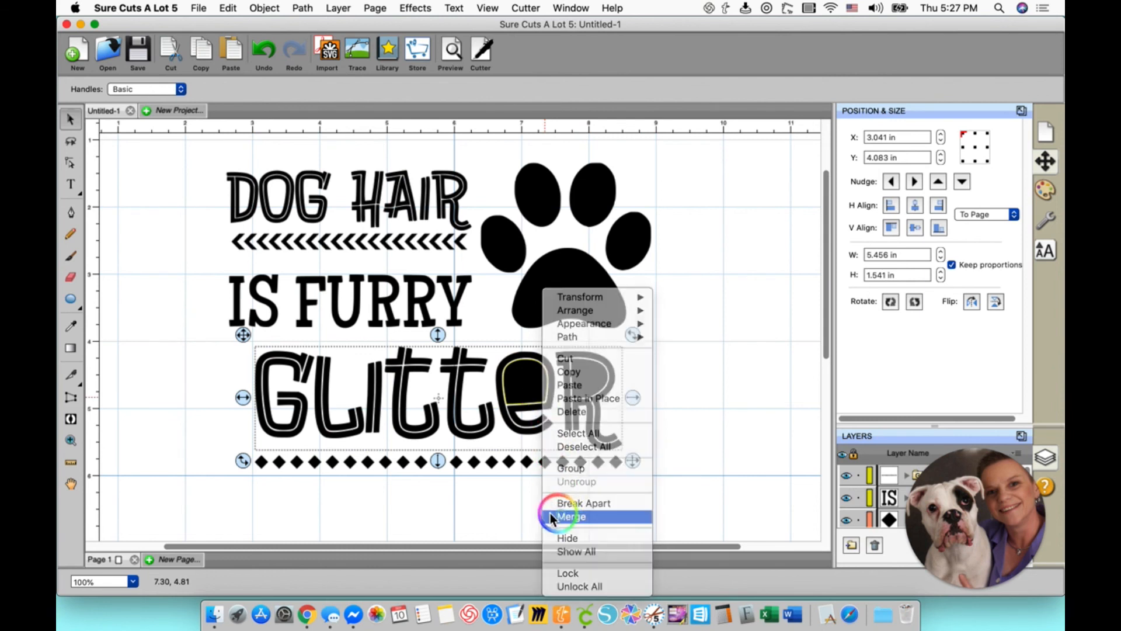
- Group all the diamonds in the row beneath GLITTER
{"action": "left_click_drag", "start_coordinate": [233, 445], "coordinate": [660, 494]}
{"action": "right_click", "coordinate": [562, 473]}
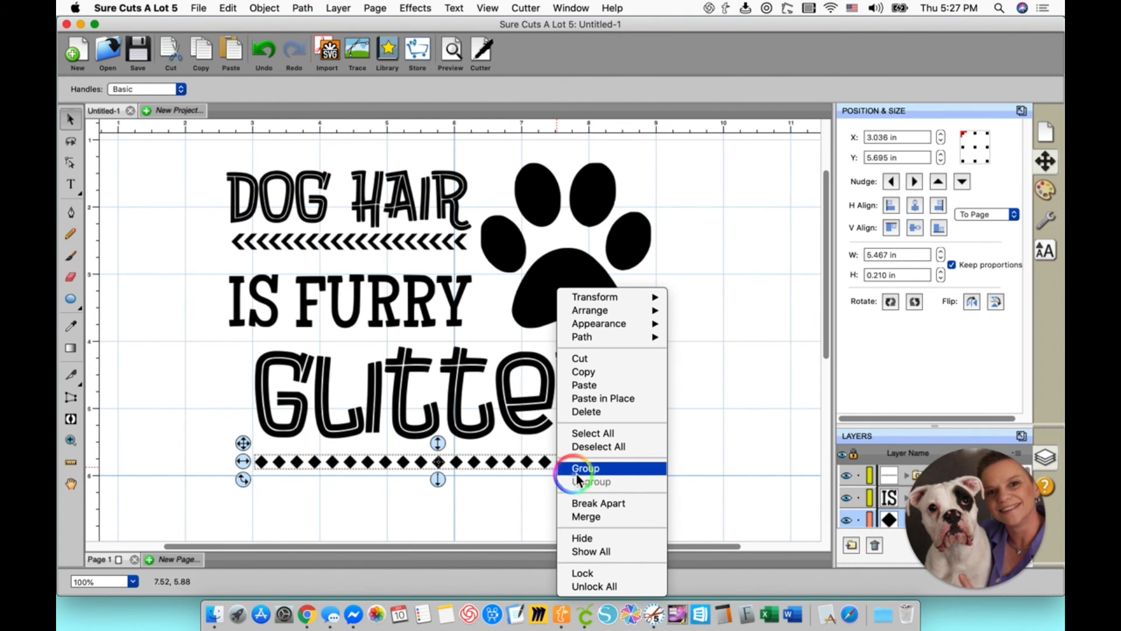
{"action": "left_click", "coordinate": [580, 466]}
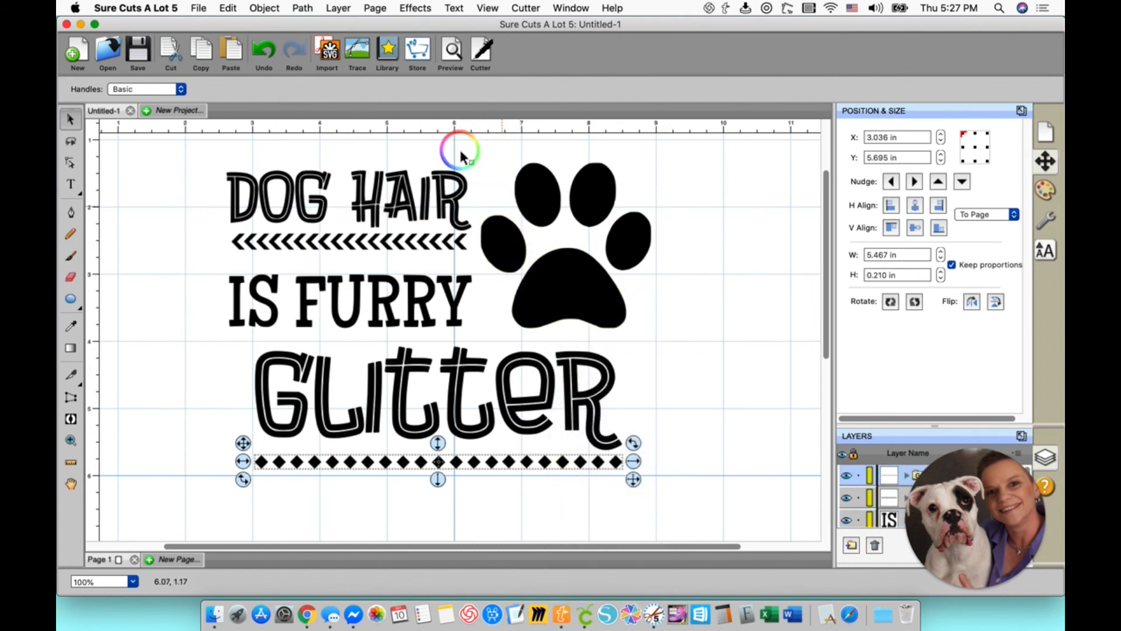
- Group the pad and four toes of the paw print
{"action": "left_click_drag", "start_coordinate": [469, 149], "coordinate": [675, 342]}
{"action": "right_click", "coordinate": [572, 280]}
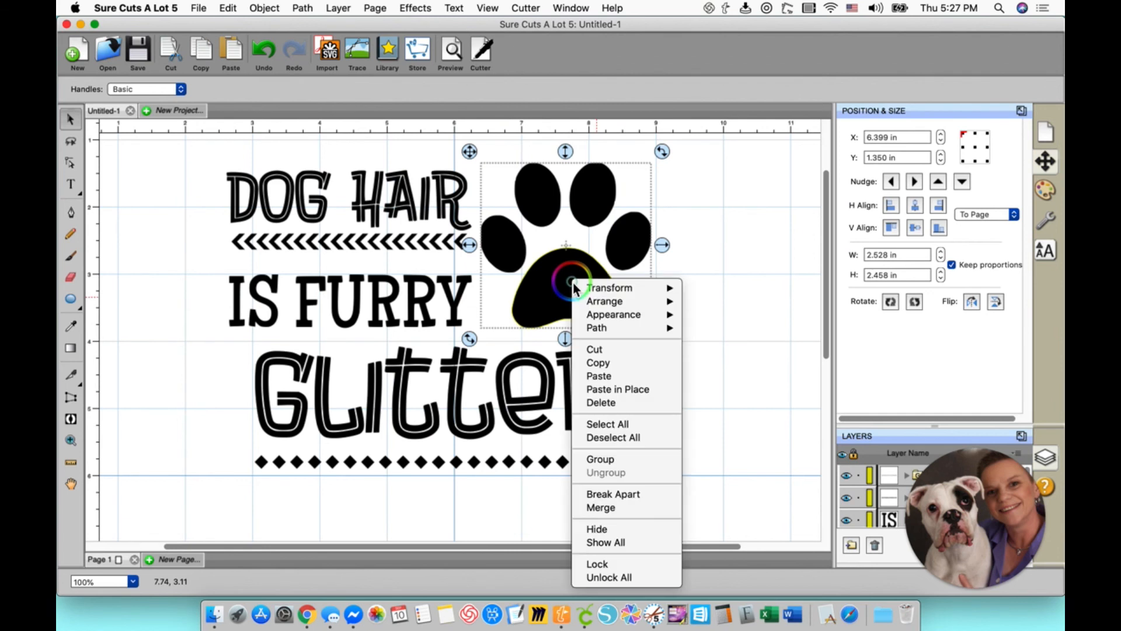
{"action": "left_click", "coordinate": [594, 462]}
{"action": "left_click", "coordinate": [734, 366]}
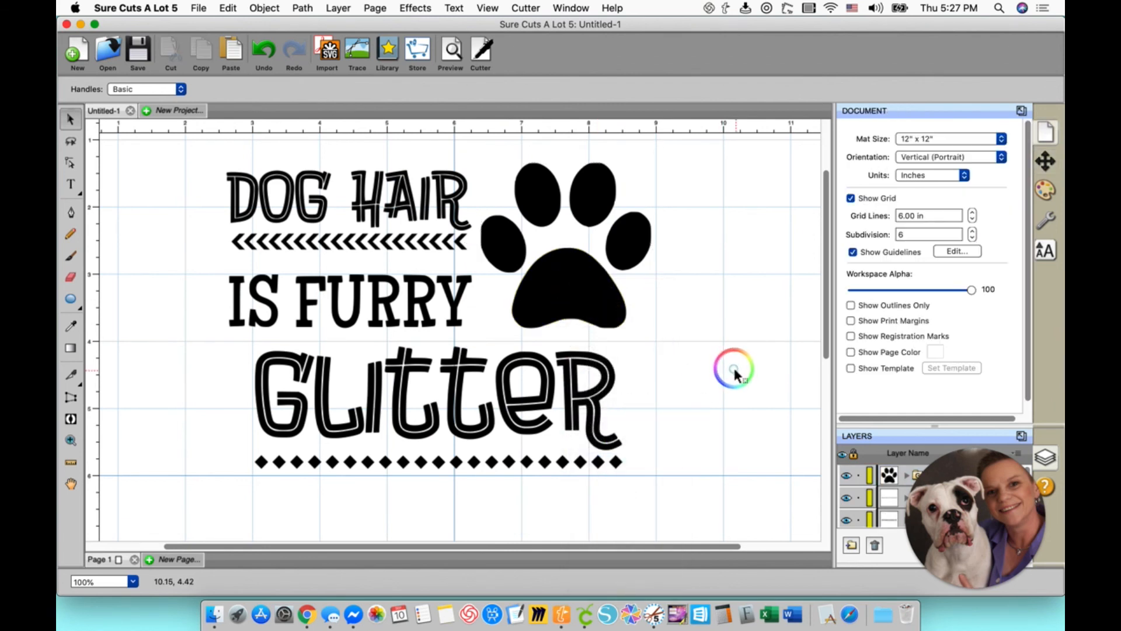
- Move the chevron row slightly down so it sits between DOG HAIR and IS FURRY
{"action": "left_click", "coordinate": [386, 242]}
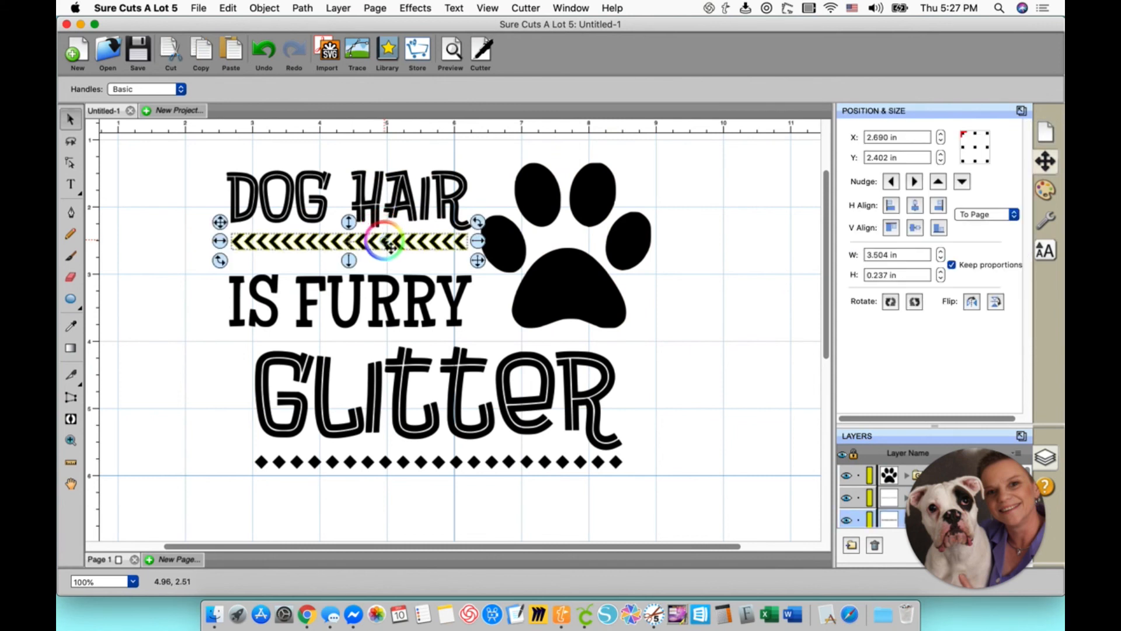
{"action": "left_click_drag", "start_coordinate": [390, 246], "coordinate": [390, 249]}
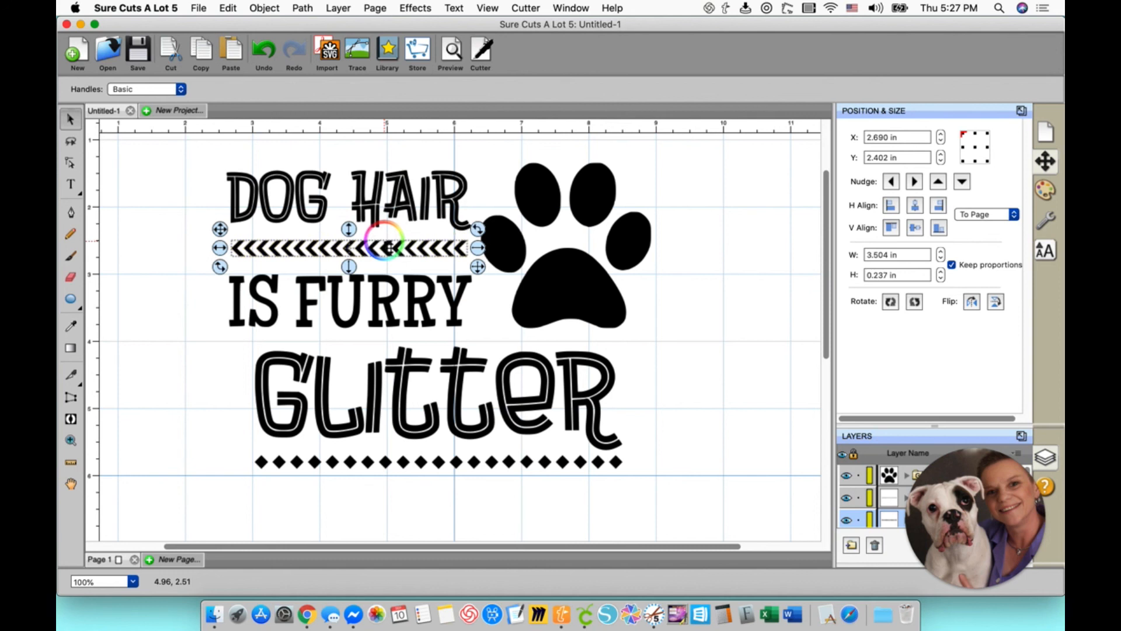
{"action": "left_click", "coordinate": [809, 317]}
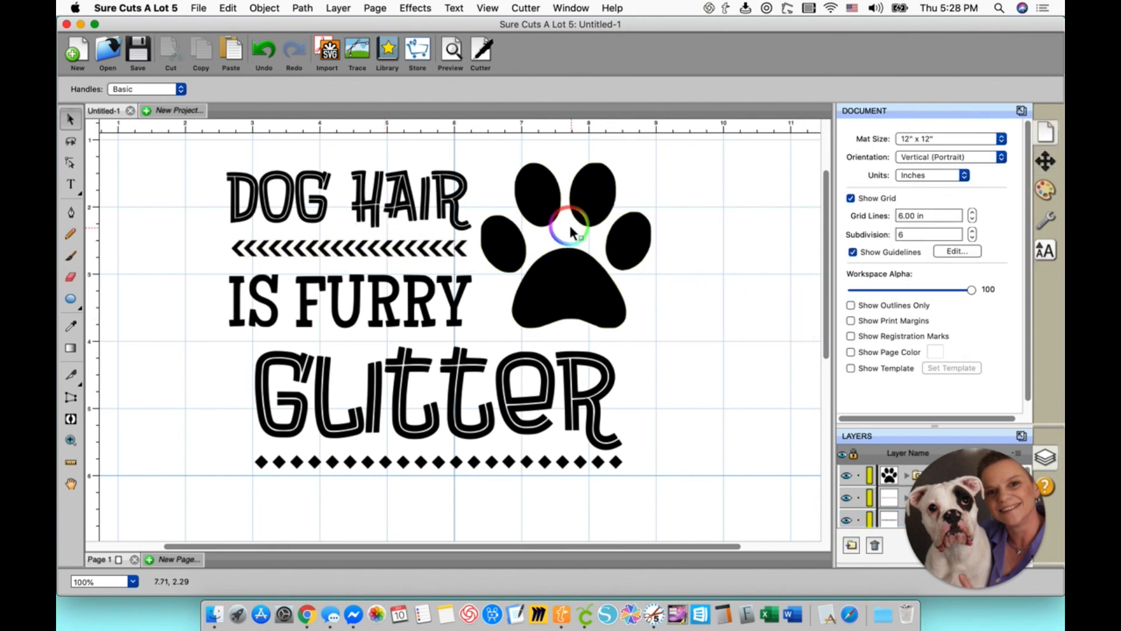
- Change the fill colour of the grouped paw print to a dark brown
{"action": "left_click", "coordinate": [564, 272]}
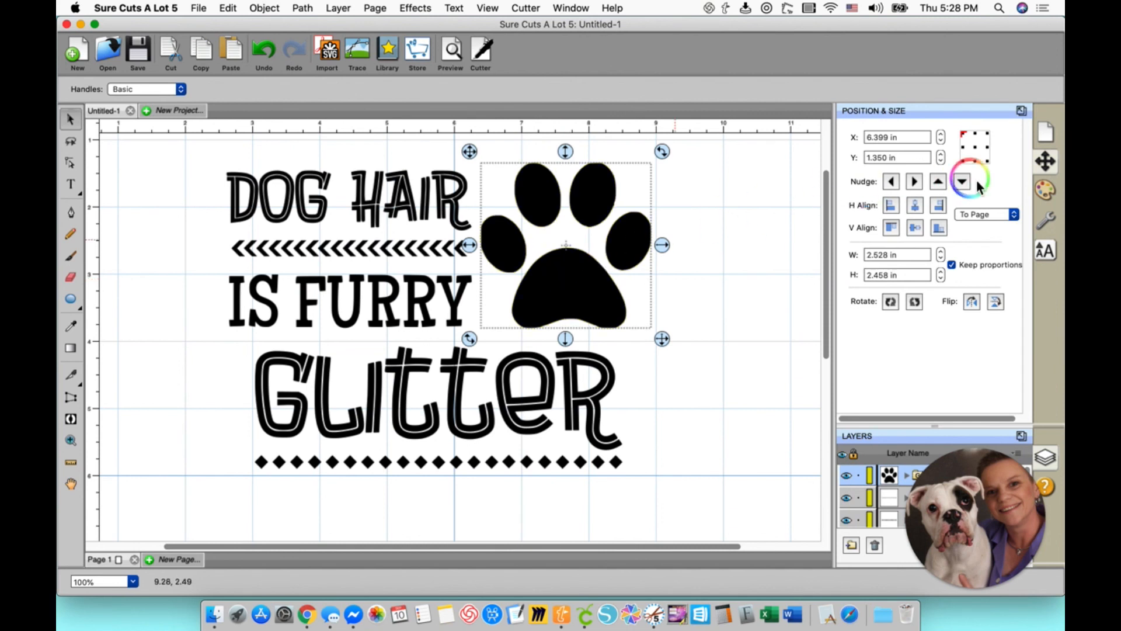
{"action": "left_click", "coordinate": [1045, 189]}
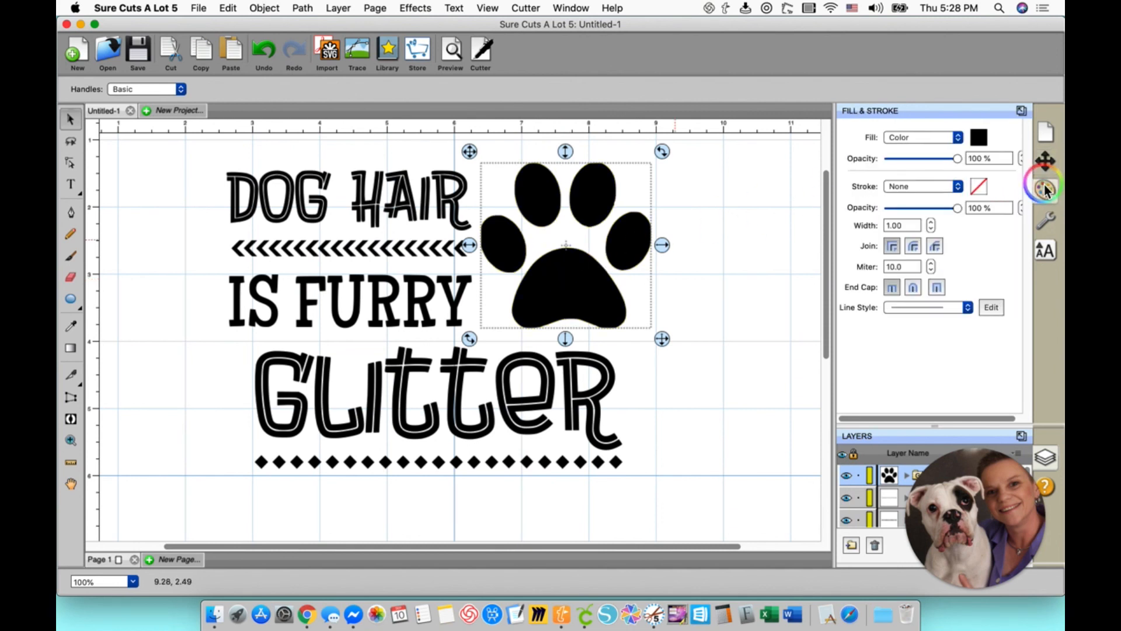
{"action": "left_click", "coordinate": [981, 140]}
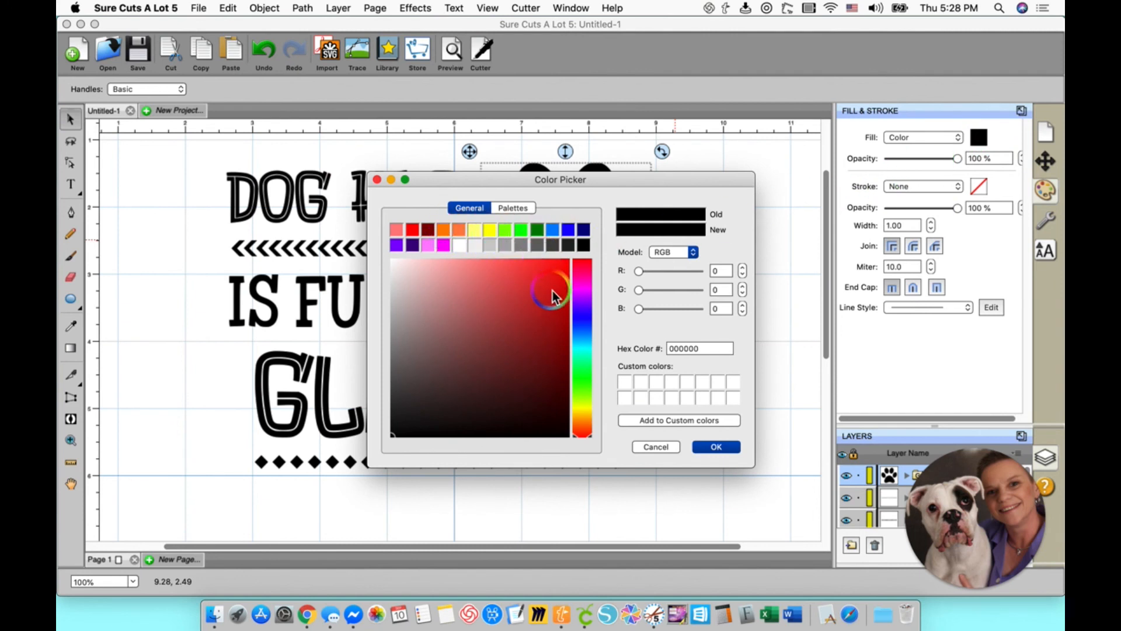
{"action": "left_click", "coordinate": [461, 234]}
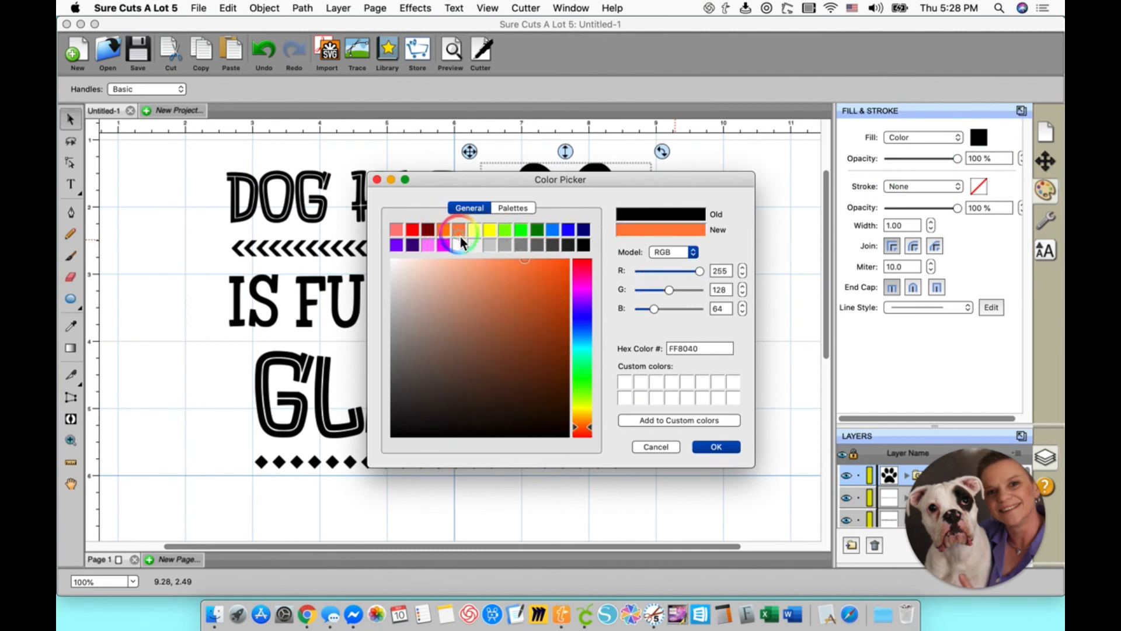
{"action": "left_click", "coordinate": [562, 374]}
{"action": "left_click", "coordinate": [708, 446]}
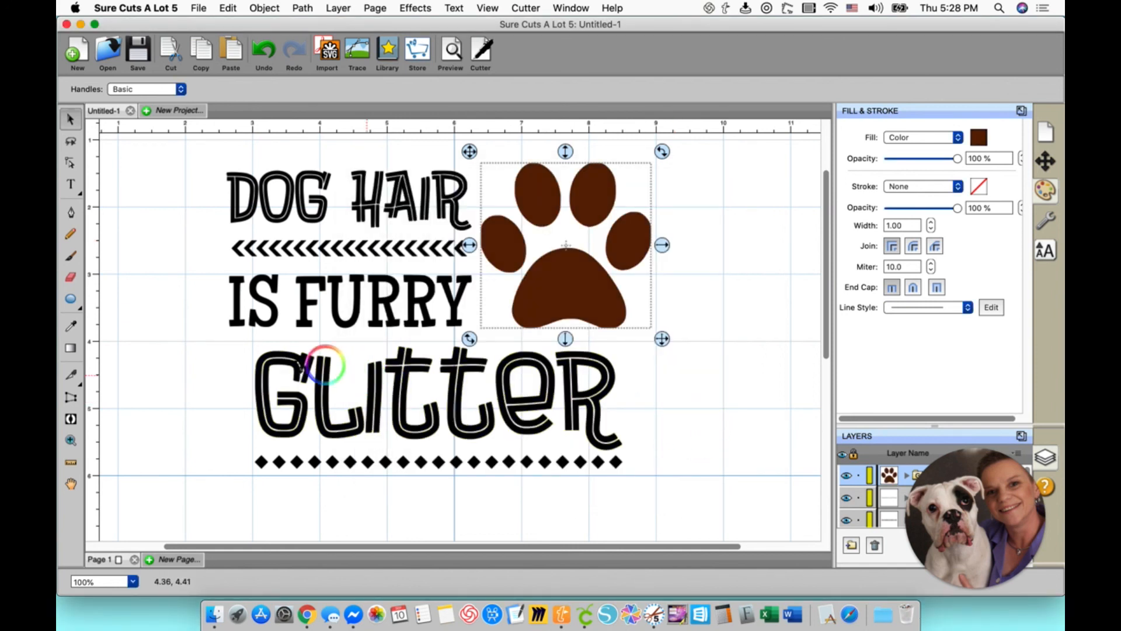
- Change the fill colour of the word GLITTER to magenta and deselect it
{"action": "left_click", "coordinate": [287, 359]}
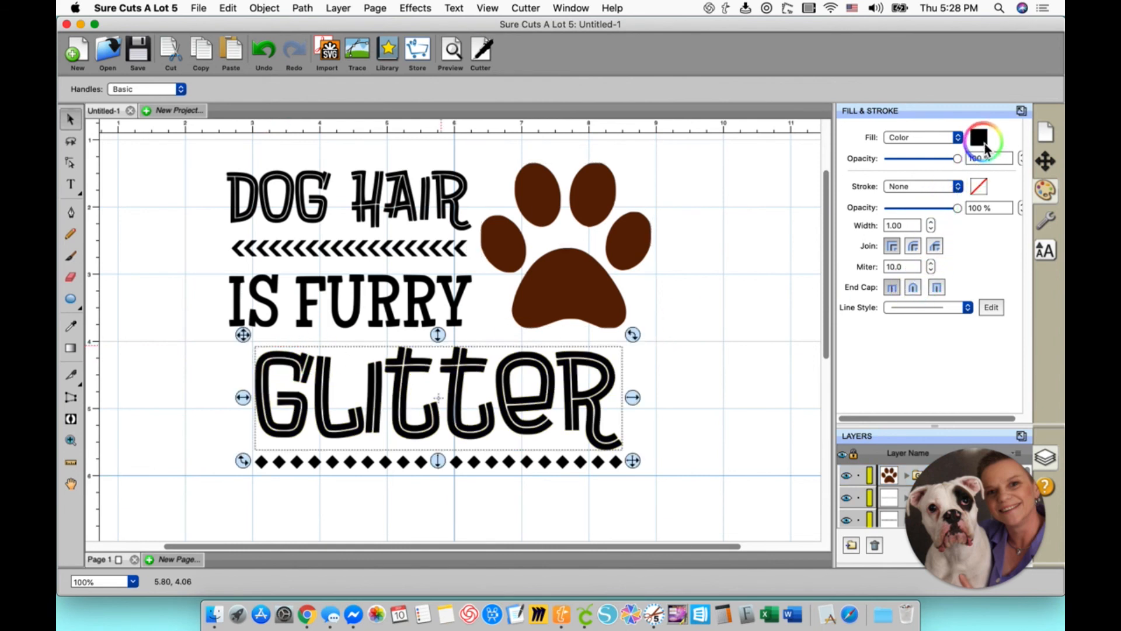
{"action": "left_click", "coordinate": [984, 144]}
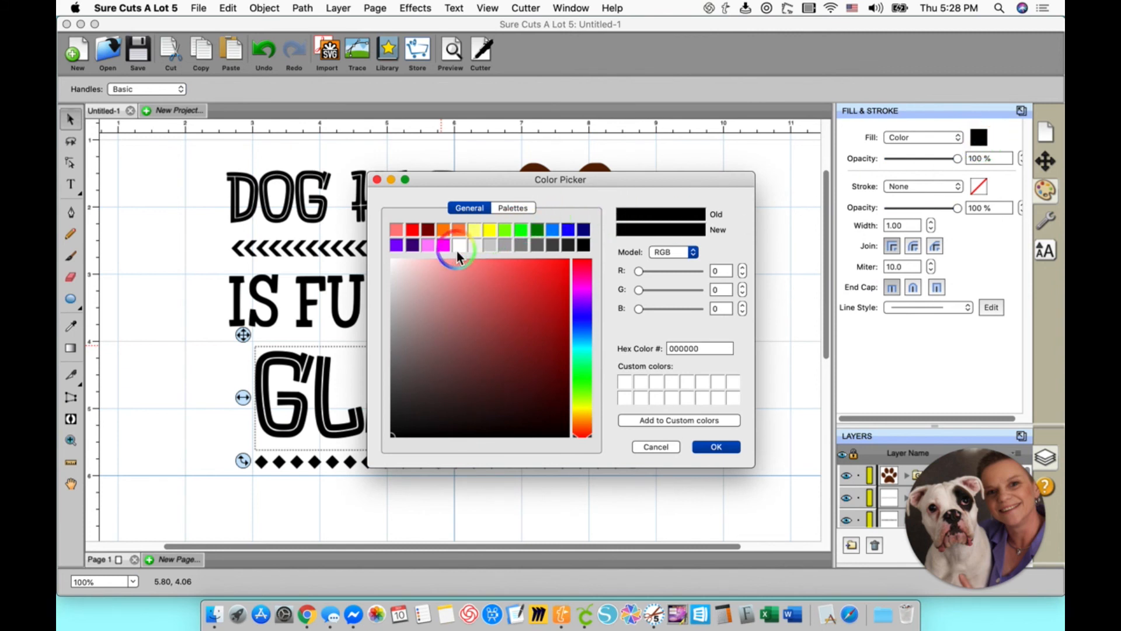
{"action": "left_click", "coordinate": [441, 245]}
{"action": "left_click", "coordinate": [716, 447]}
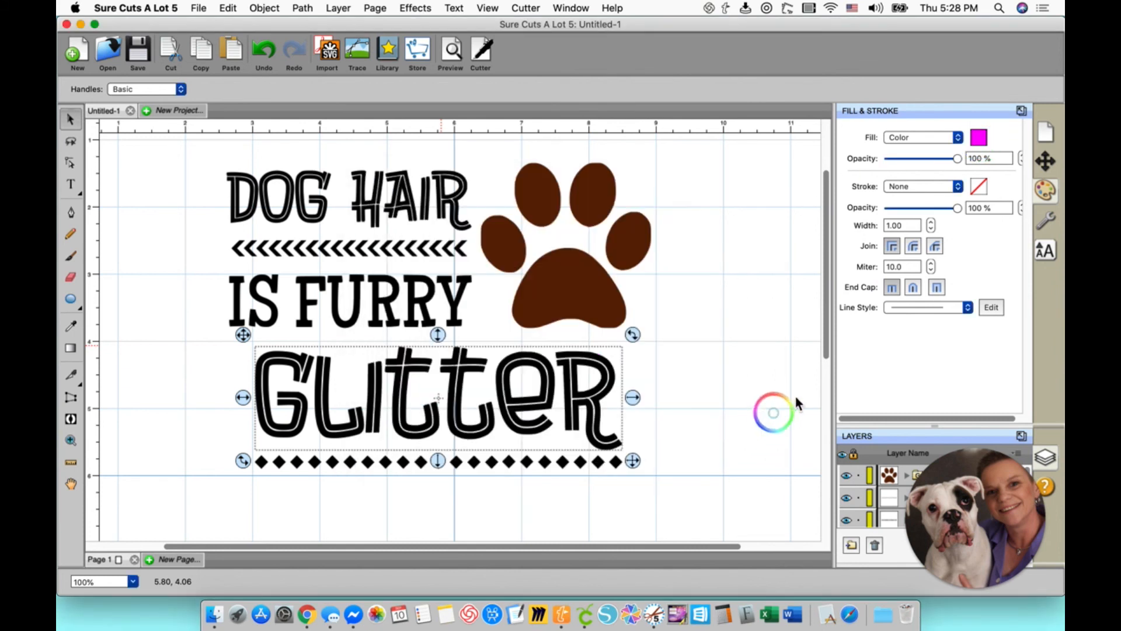
{"action": "left_click", "coordinate": [794, 391]}
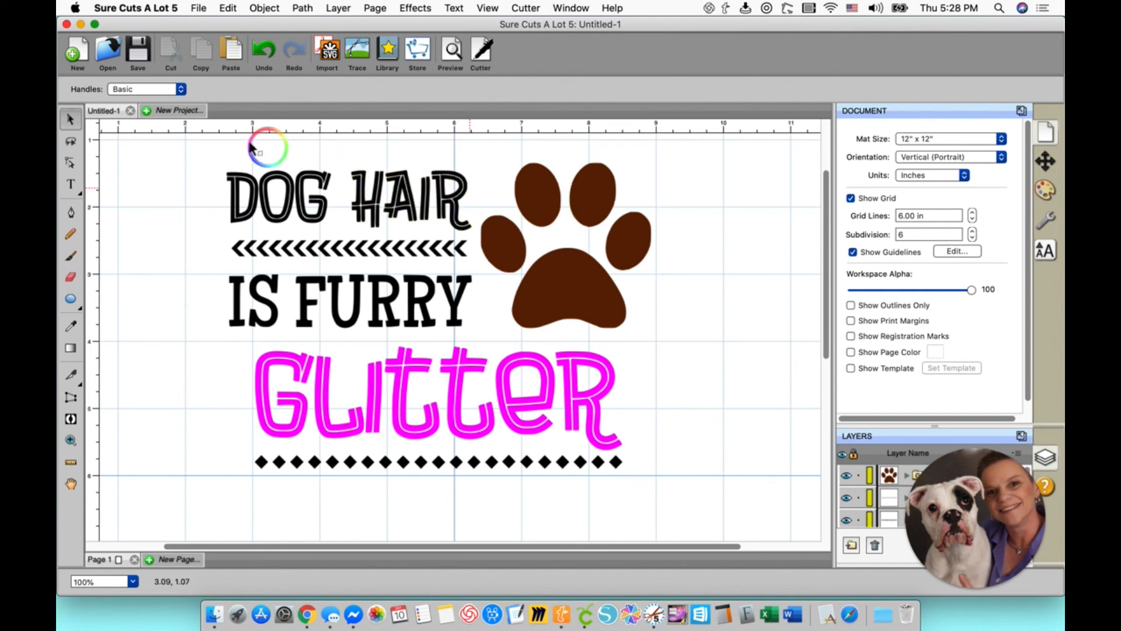
- Group all the words, the chevron row, the diamond row and the paw print into one object
{"action": "left_click_drag", "start_coordinate": [202, 143], "coordinate": [688, 513]}
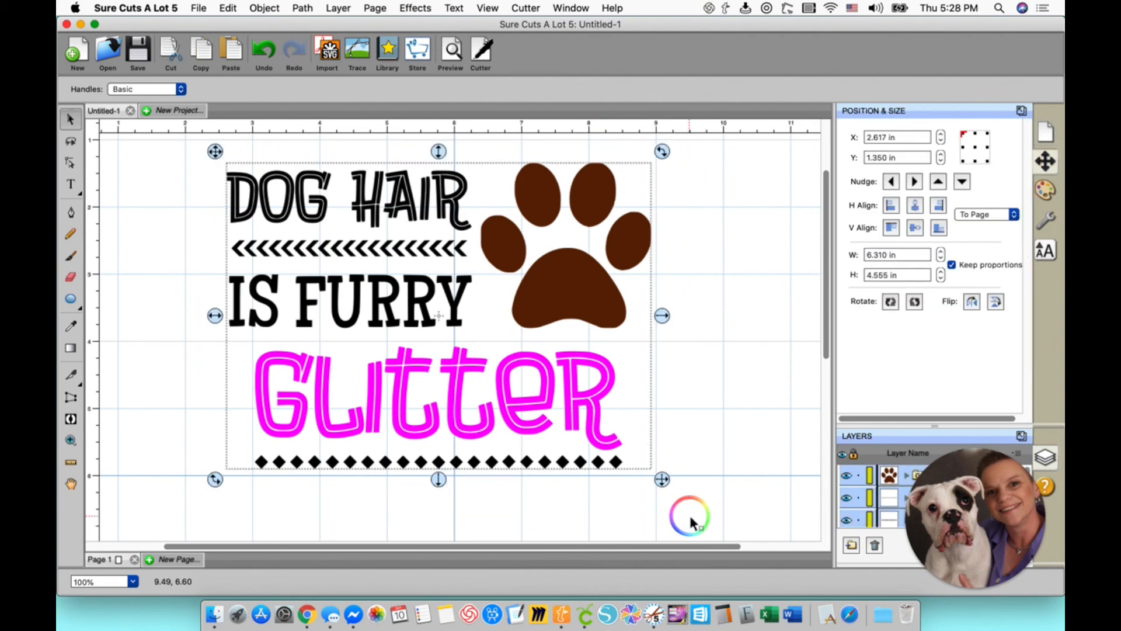
{"action": "right_click", "coordinate": [574, 289]}
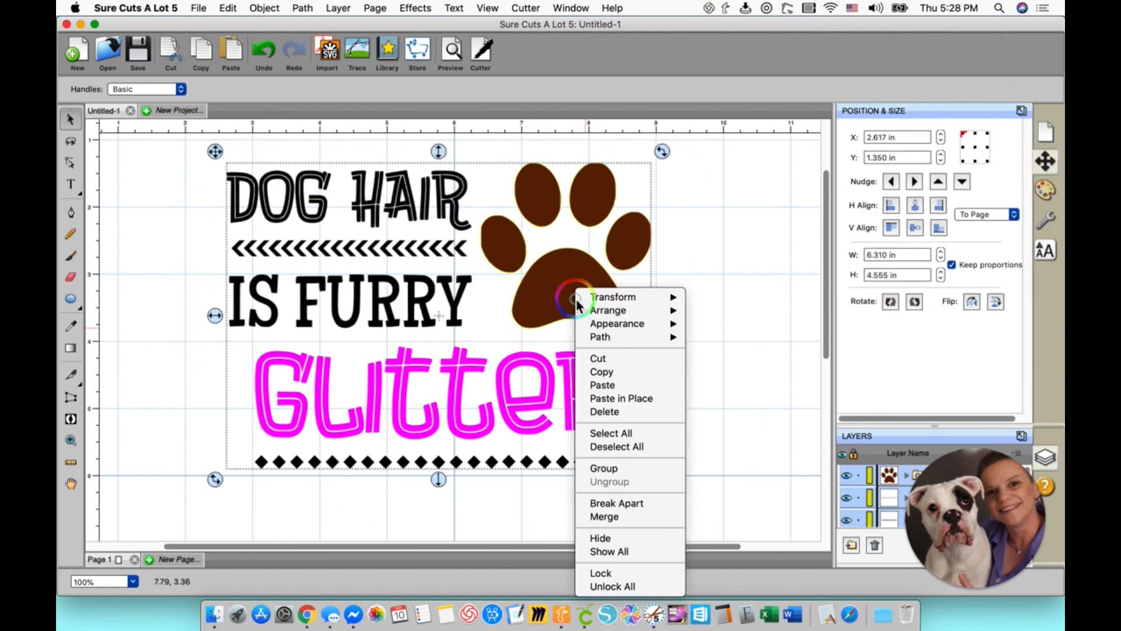
{"action": "left_click", "coordinate": [602, 467]}
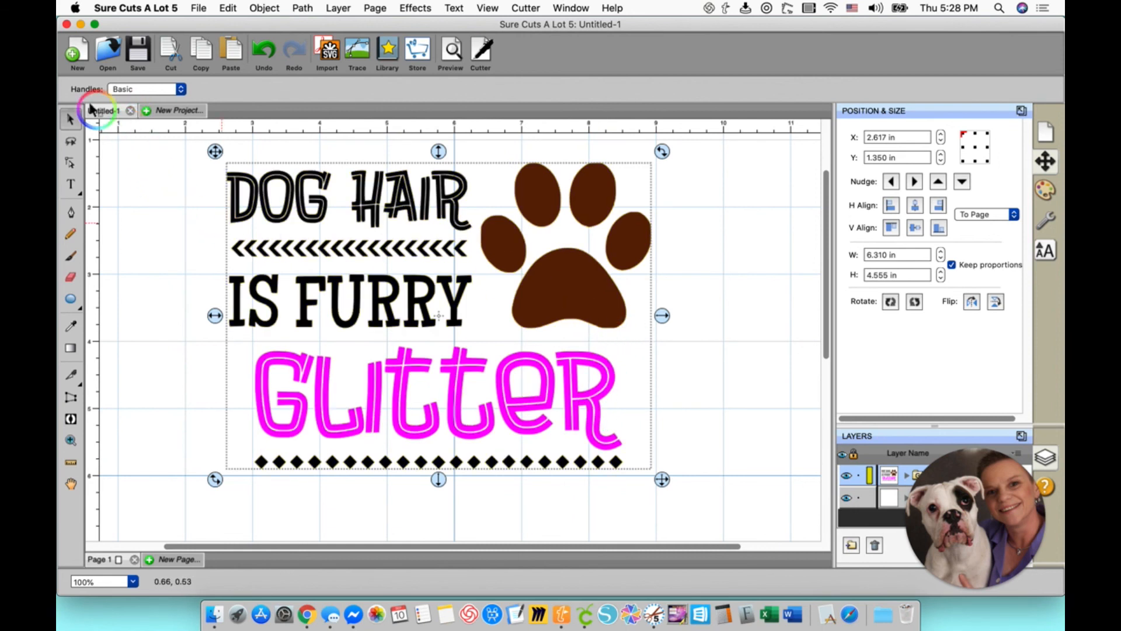
- Start exporting the grouped design in SVG format with the file name Dog hair.svg
{"action": "left_click", "coordinate": [201, 11]}
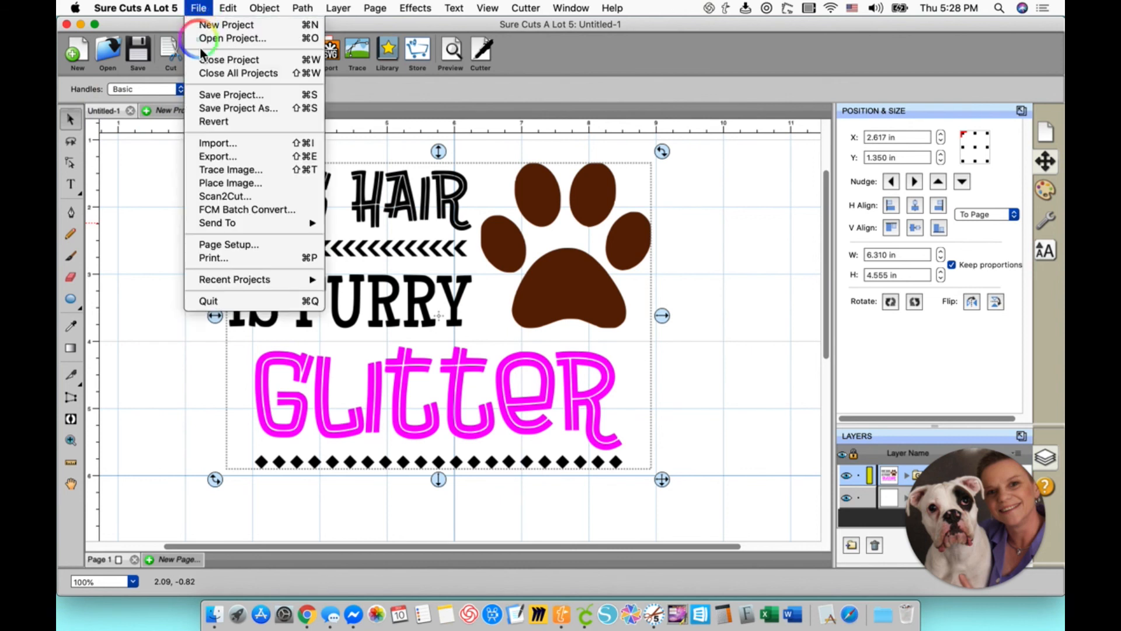
{"action": "left_click", "coordinate": [213, 157]}
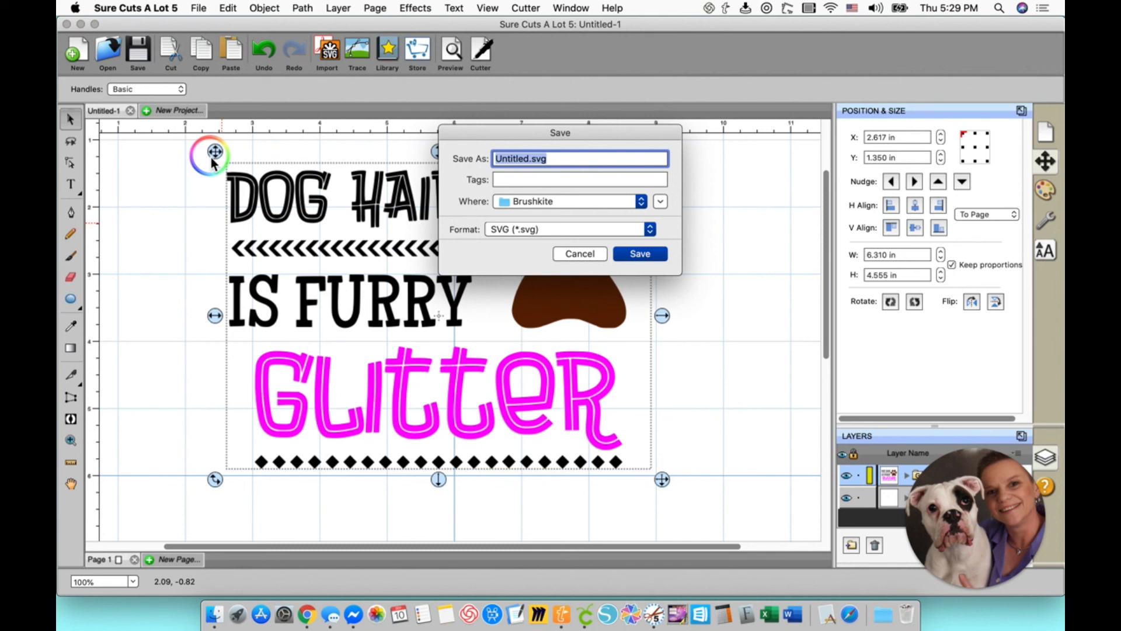
{"action": "left_click_drag", "start_coordinate": [530, 160], "coordinate": [491, 164]}
{"action": "type", "text": "DOg hair"}
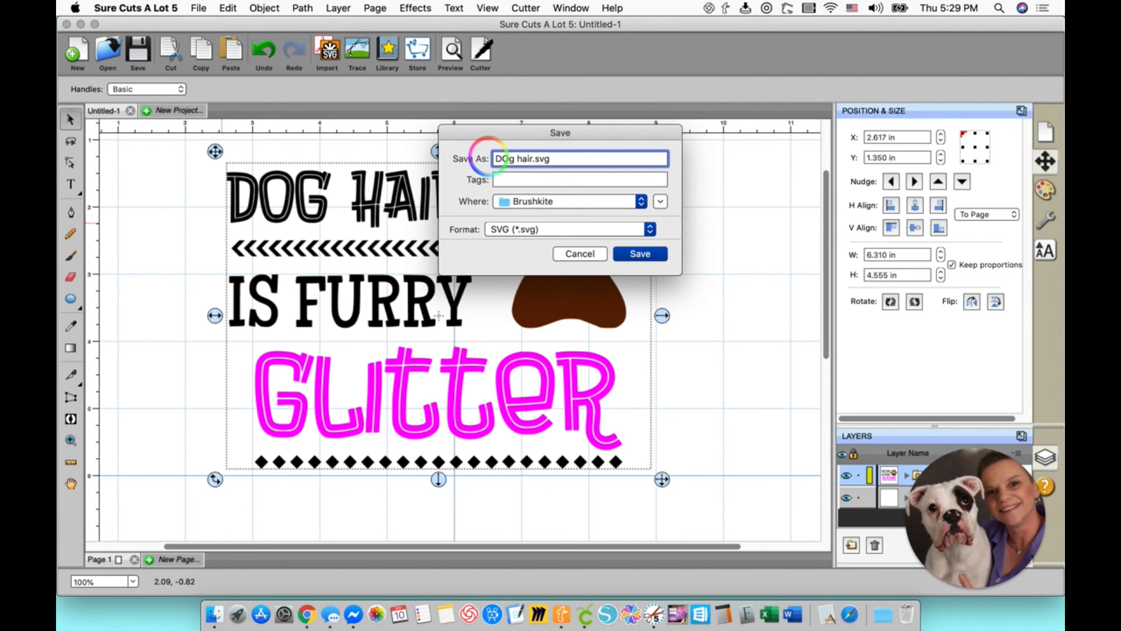
{"action": "key", "text": "BackSpace"}
{"action": "type", "text": "o"}
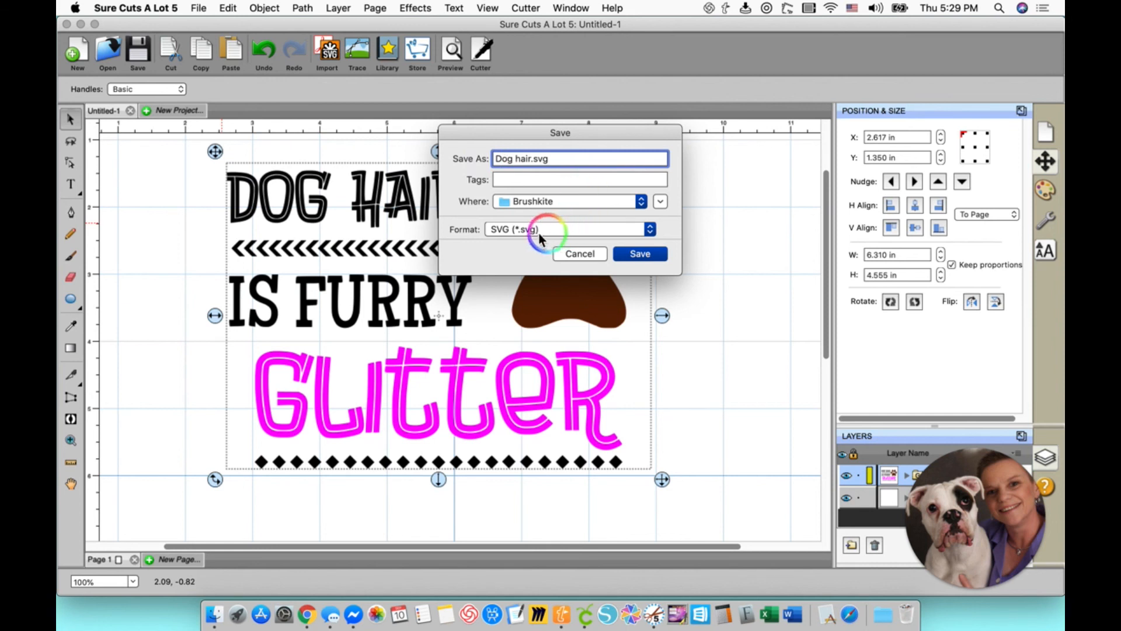
- Save the export in the Brushkite folder, replacing the existing file, with the Design Space compatible option enabled
{"action": "left_click", "coordinate": [660, 202]}
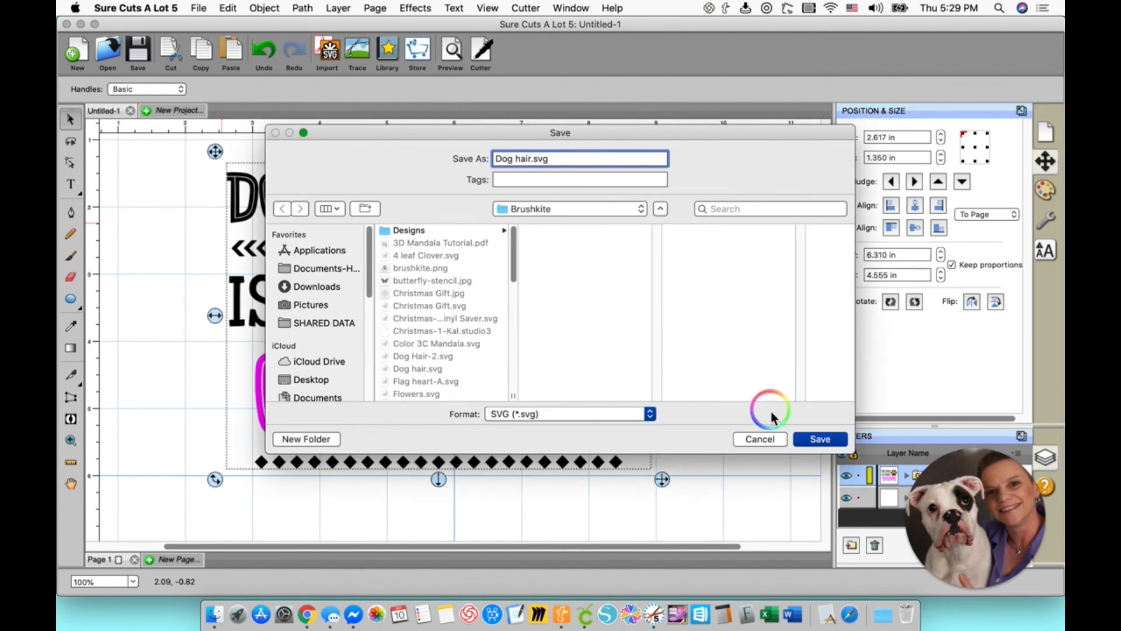
{"action": "left_click", "coordinate": [807, 443]}
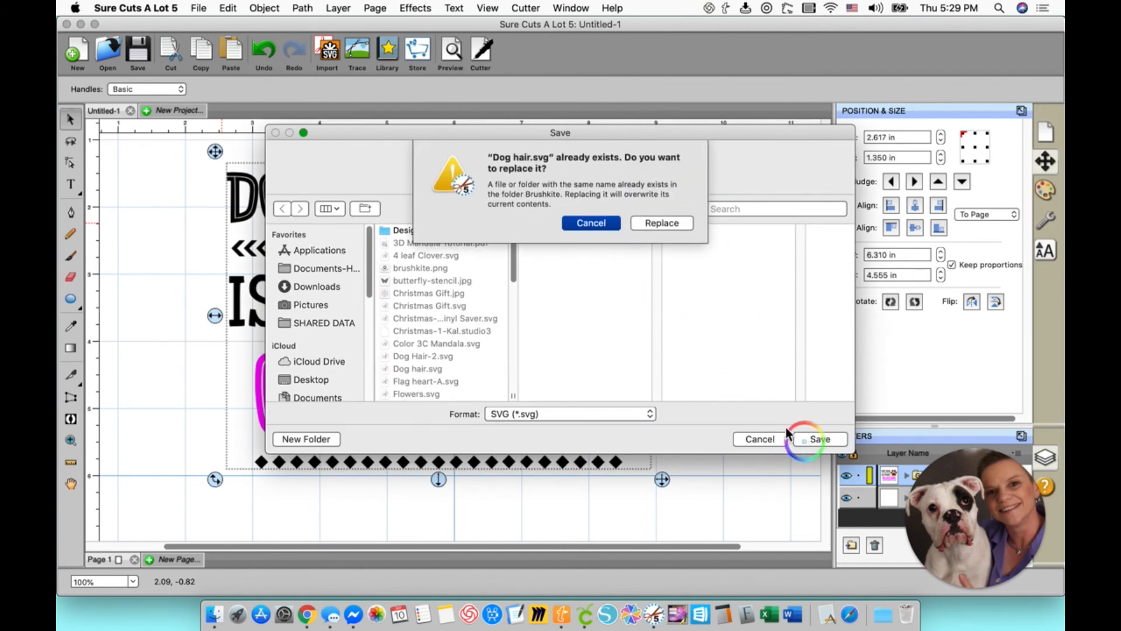
{"action": "left_click", "coordinate": [648, 222]}
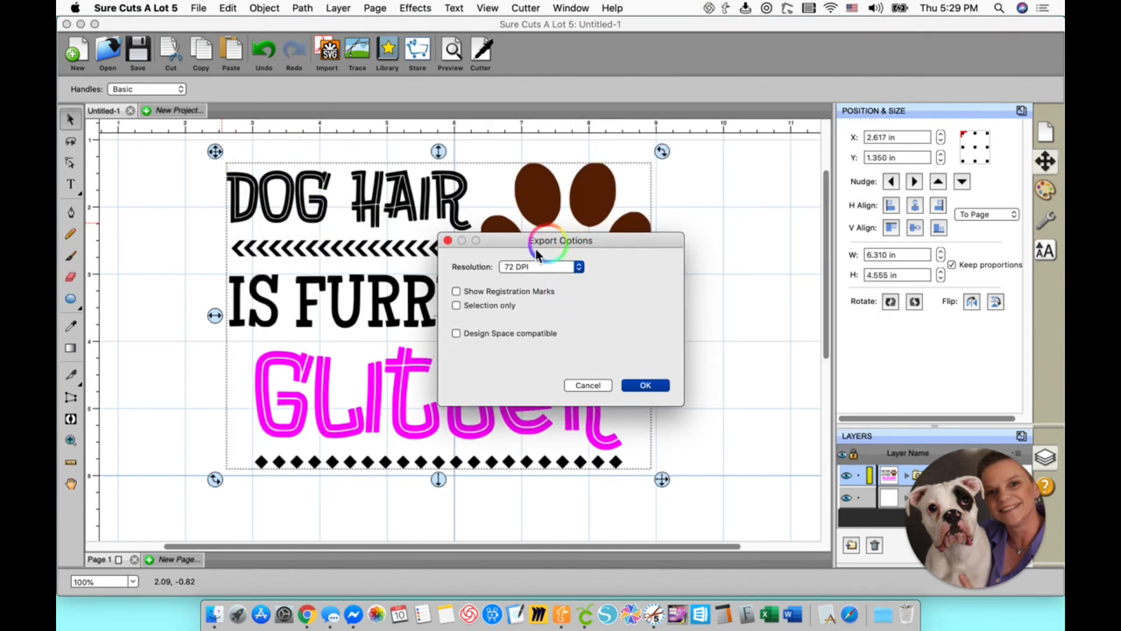
{"action": "left_click", "coordinate": [456, 333]}
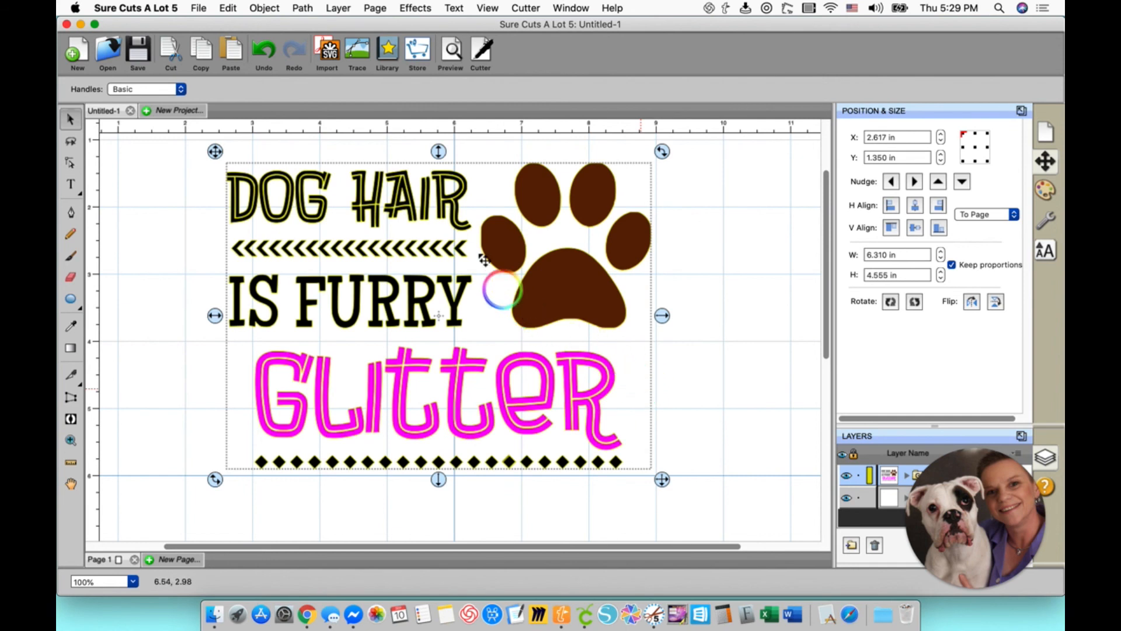
- Delete the design from the page, import Dog hair.svg from the Brushkite folder and reposition it on the mat
{"action": "key", "text": "Delete"}
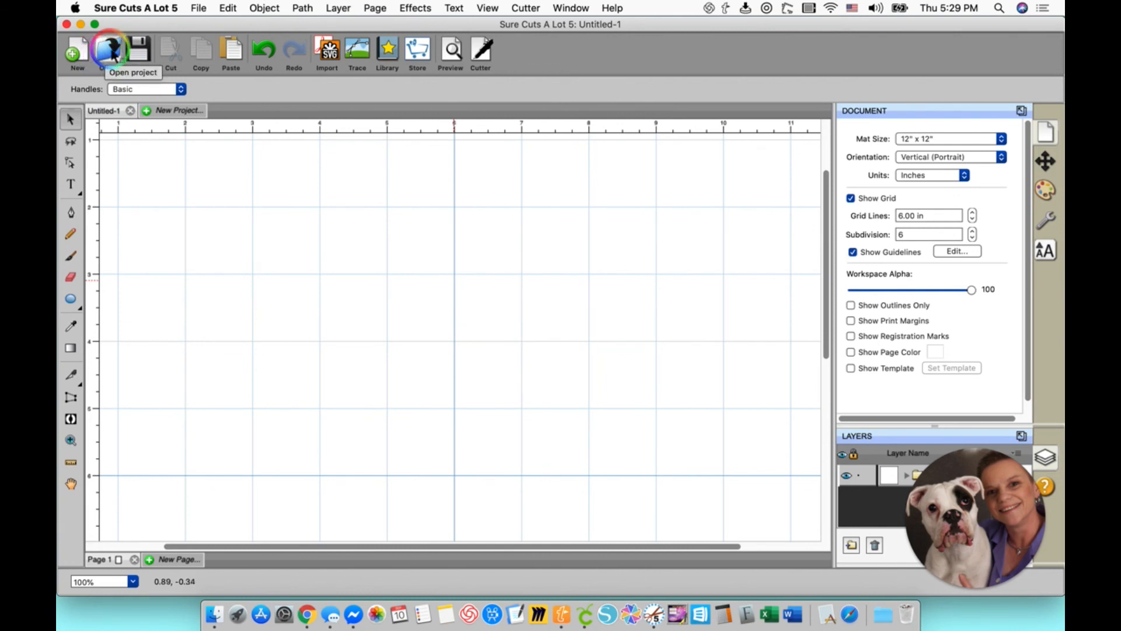
{"action": "left_click", "coordinate": [330, 55]}
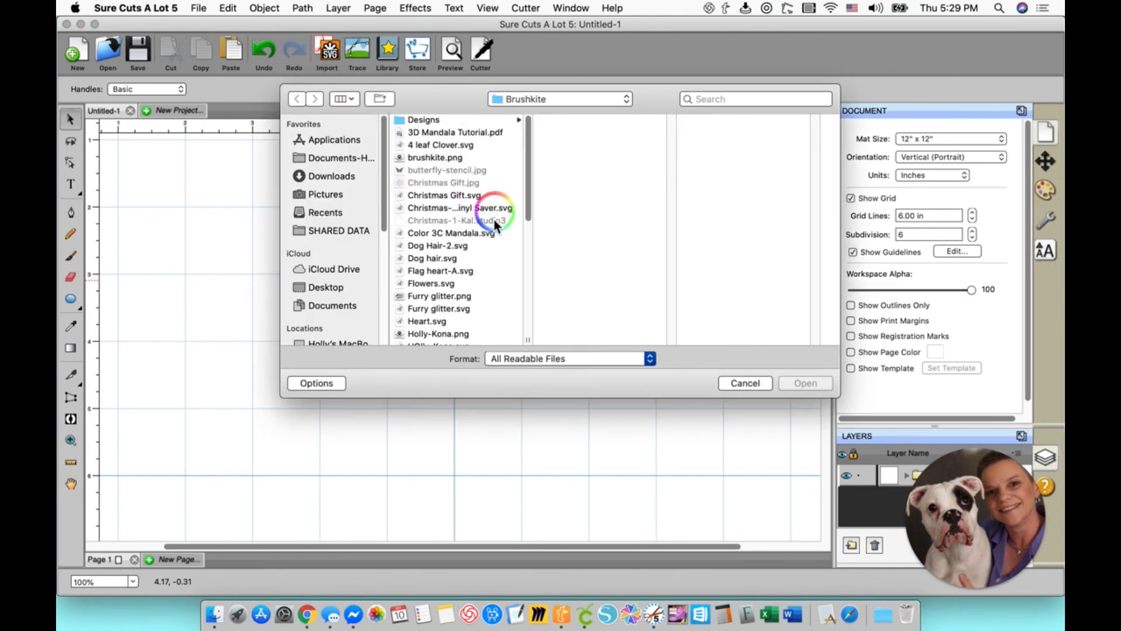
{"action": "left_click", "coordinate": [455, 245]}
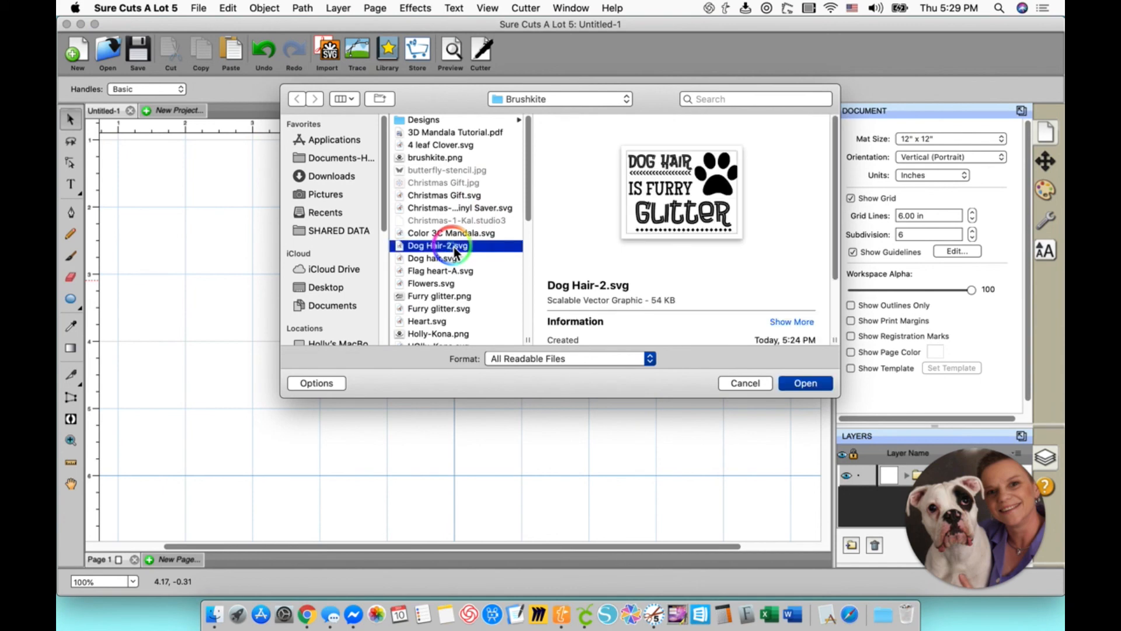
{"action": "left_click", "coordinate": [445, 259]}
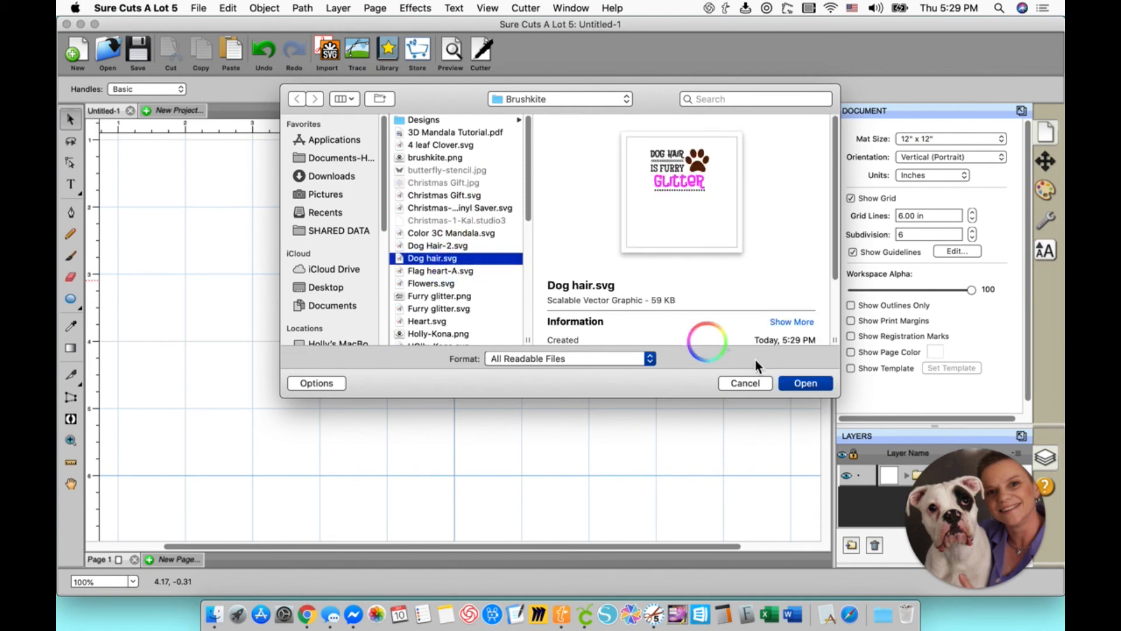
{"action": "left_click", "coordinate": [806, 383]}
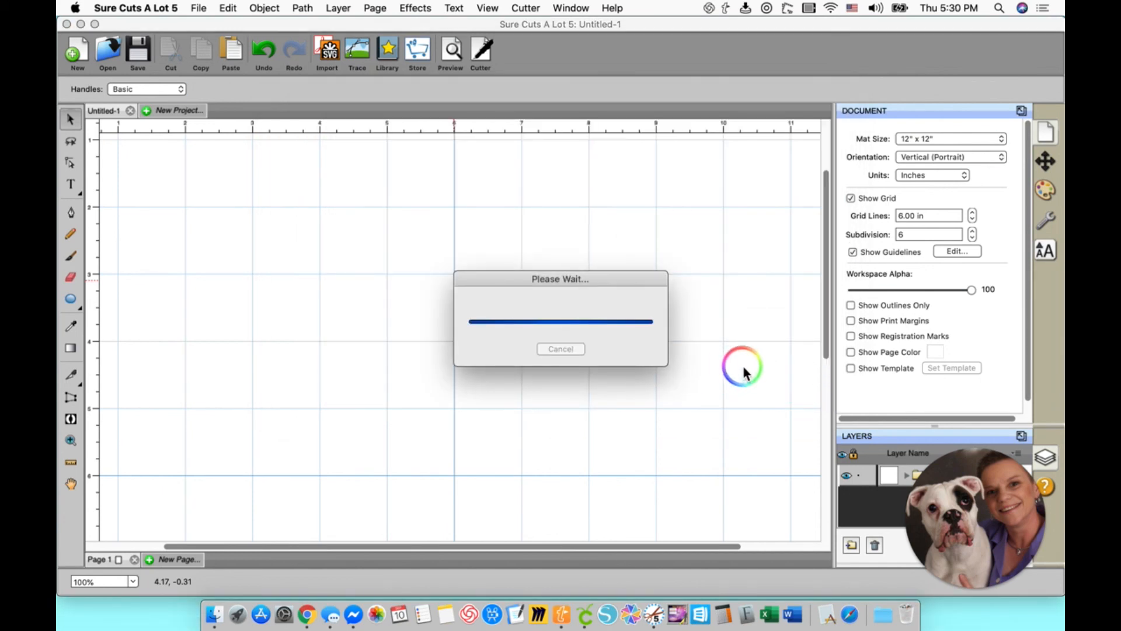
{"action": "left_click_drag", "start_coordinate": [671, 313], "coordinate": [575, 270]}
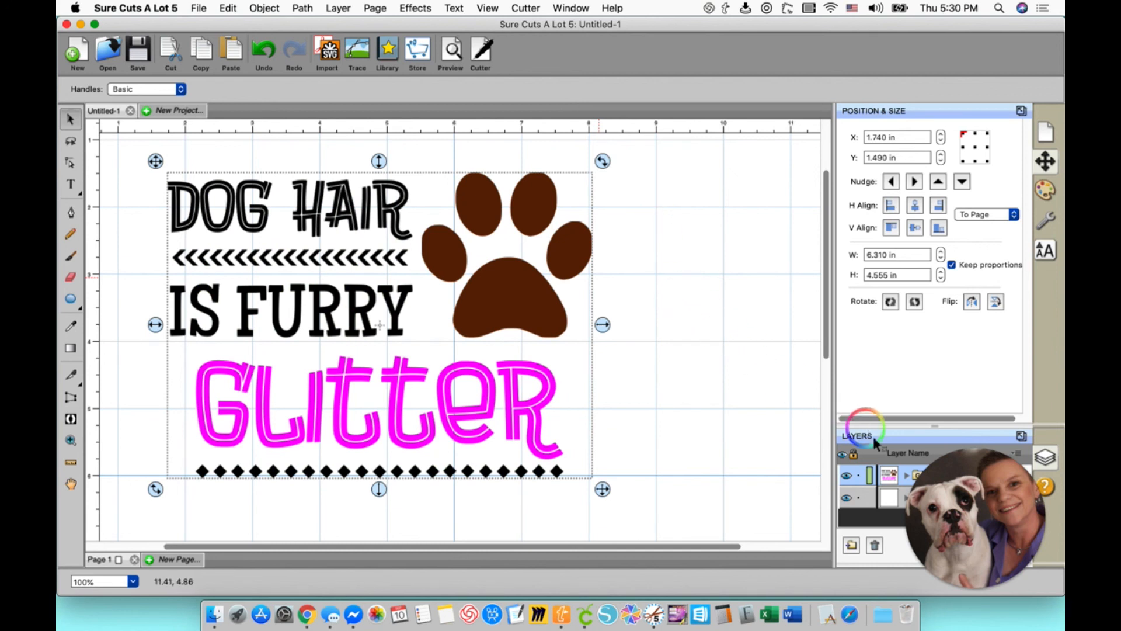
{"action": "mouse_move", "coordinate": [961, 584]}
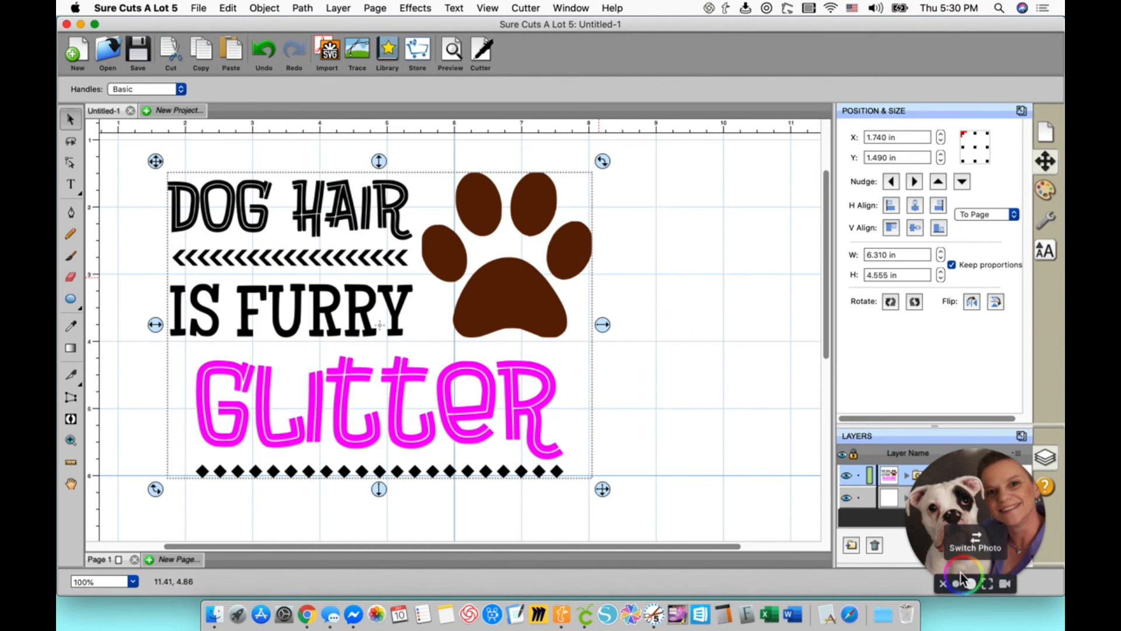
{"action": "left_click", "coordinate": [992, 587]}
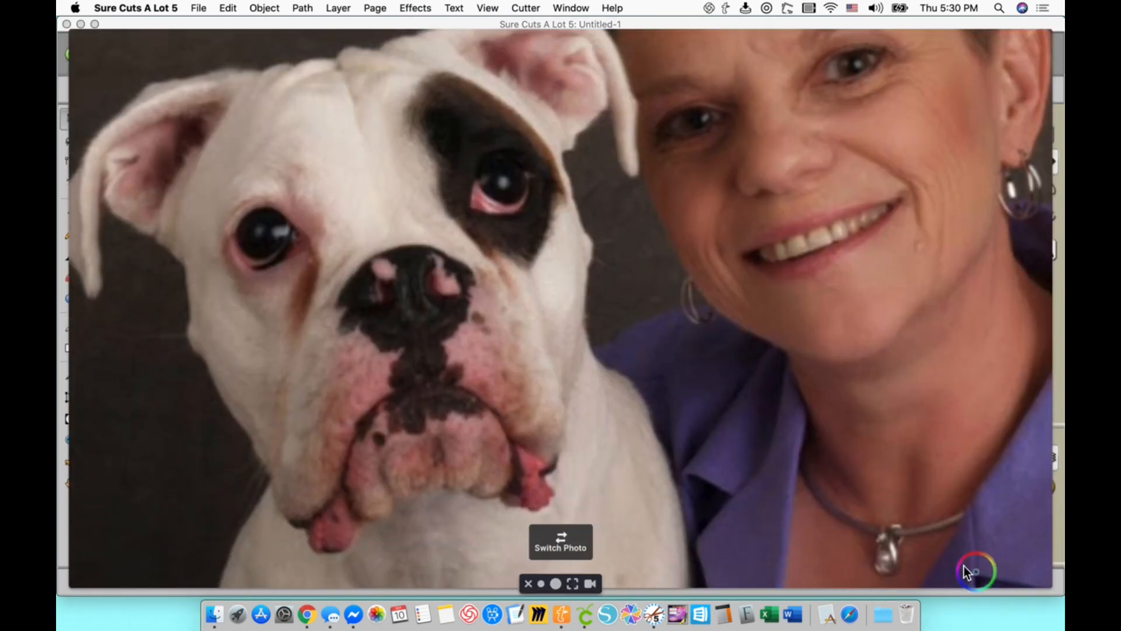
{"action": "left_click", "coordinate": [590, 583]}
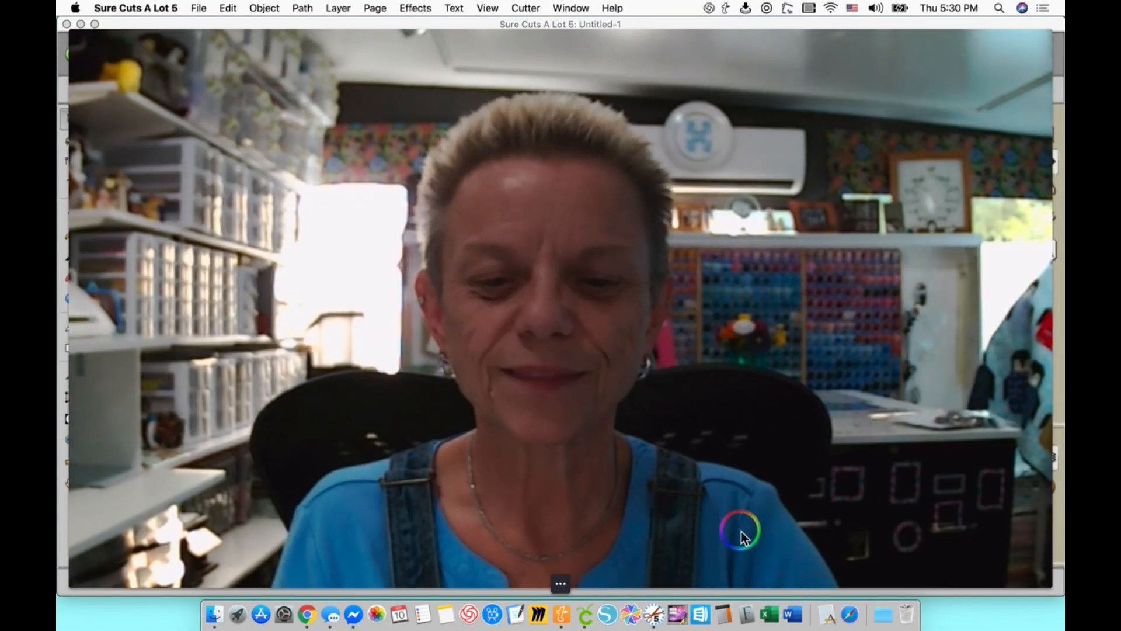